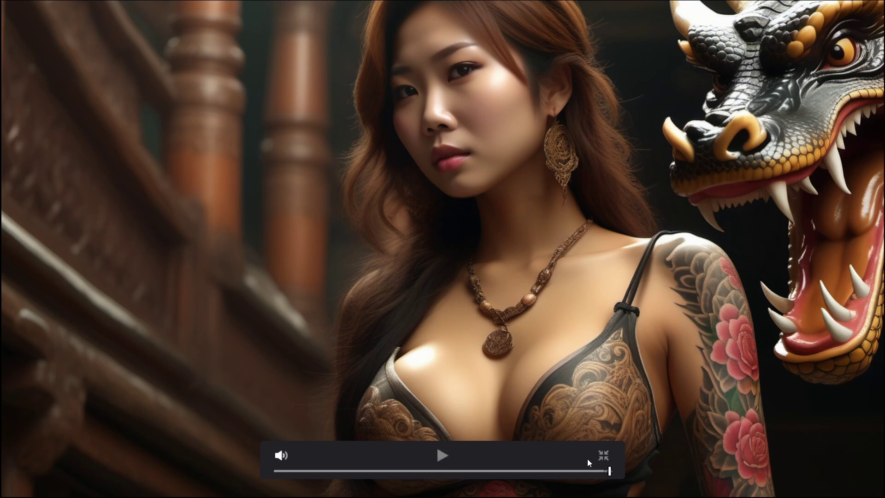
Leave the full-screen preview for the Edit page and show the Effects library.
click(603, 455)
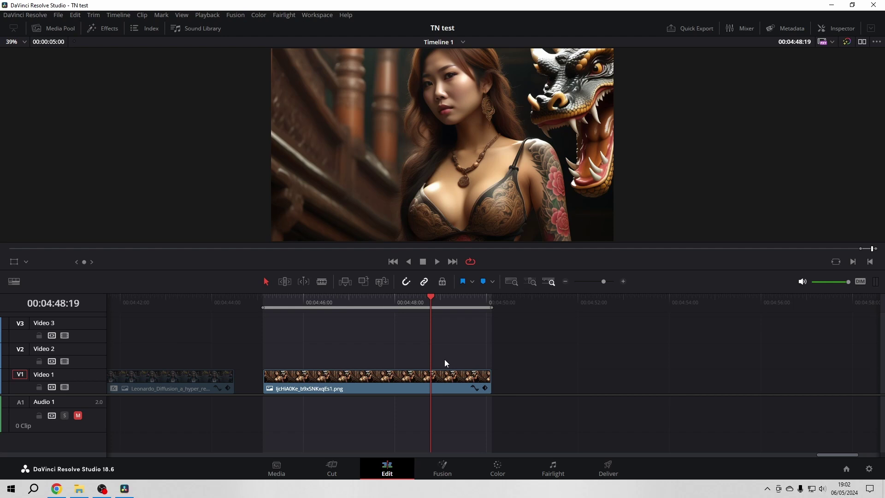
click(104, 27)
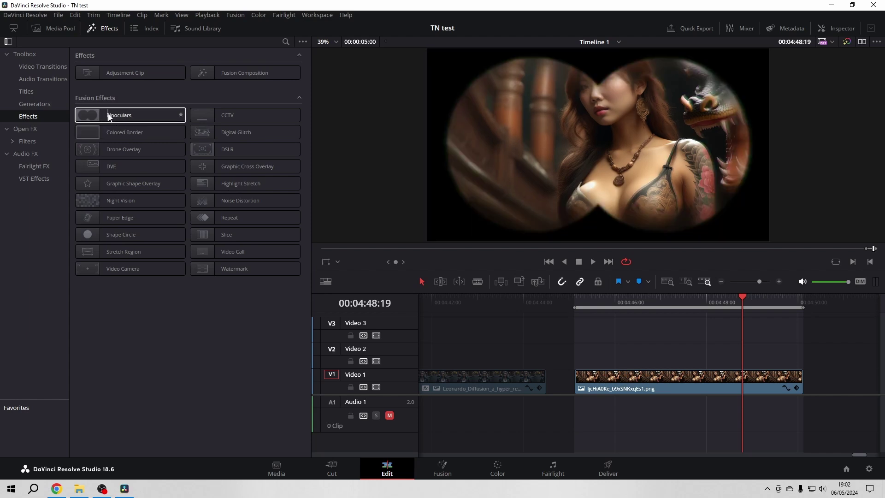
Apply the Binoculars effect to the image clip and show its Inspector settings.
drag(109, 117, 659, 386)
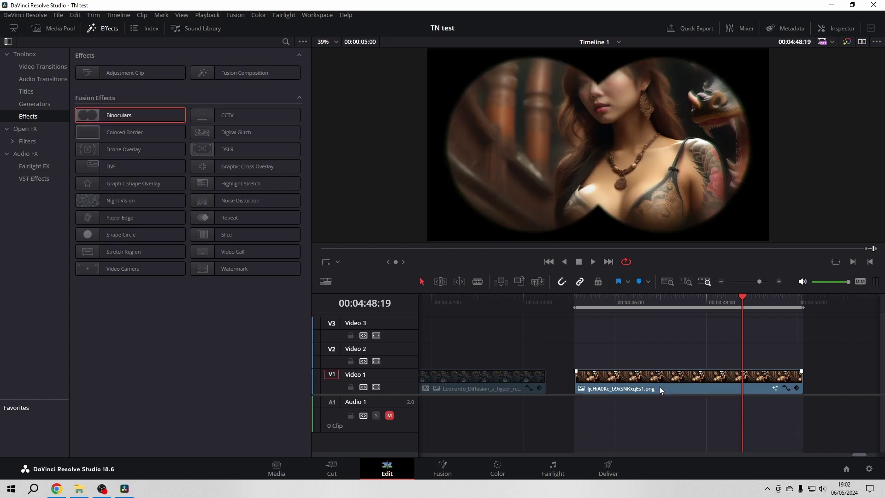
click(844, 28)
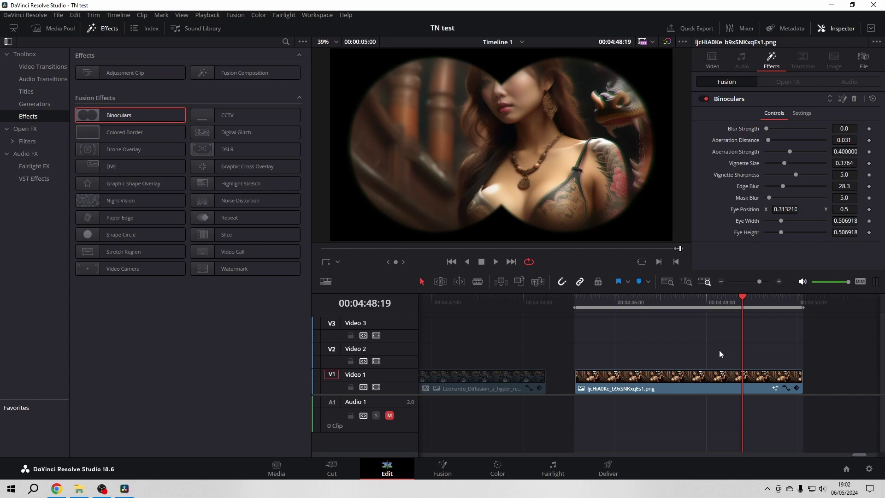
click(495, 262)
Set Blur Strength 0.315 and Aberration Distance 0.031, reset Aberration Strength, then remove Binoculars.
mouse_move(766, 128)
mouse_down()
mouse_move(787, 129)
mouse_move(774, 142)
mouse_move(759, 138)
mouse_up()
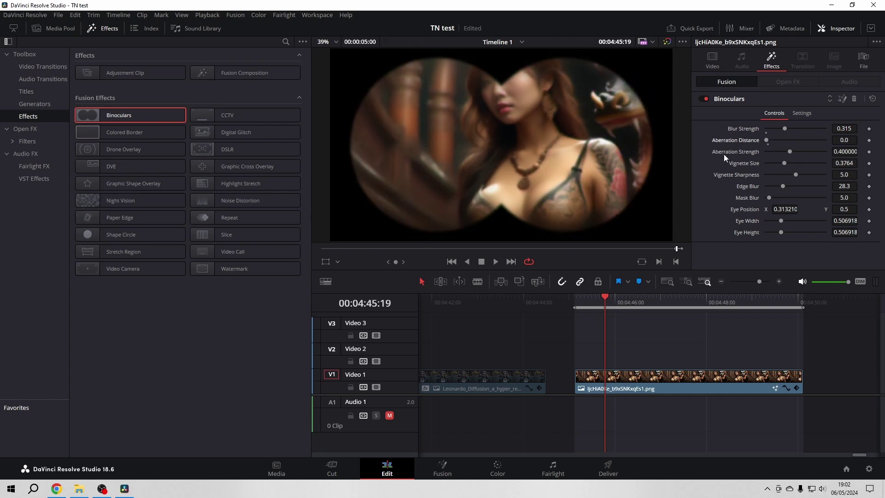
click(768, 141)
drag(789, 152, 775, 163)
double_click(746, 151)
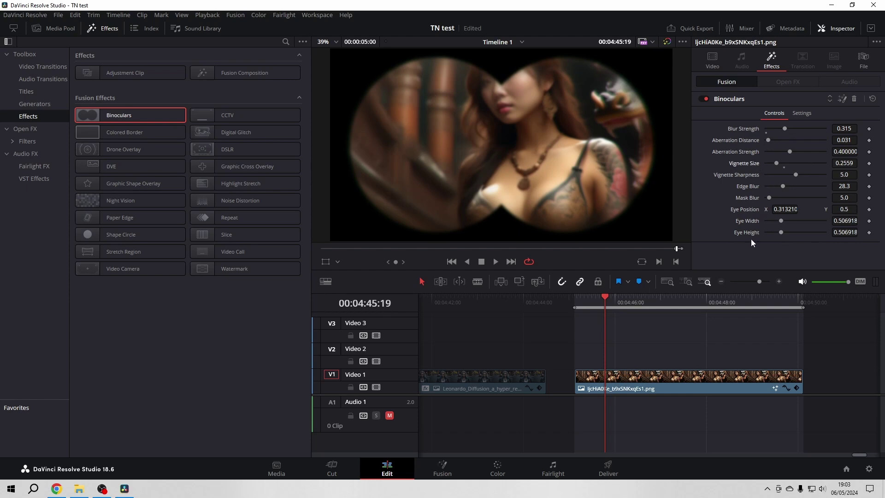
click(855, 99)
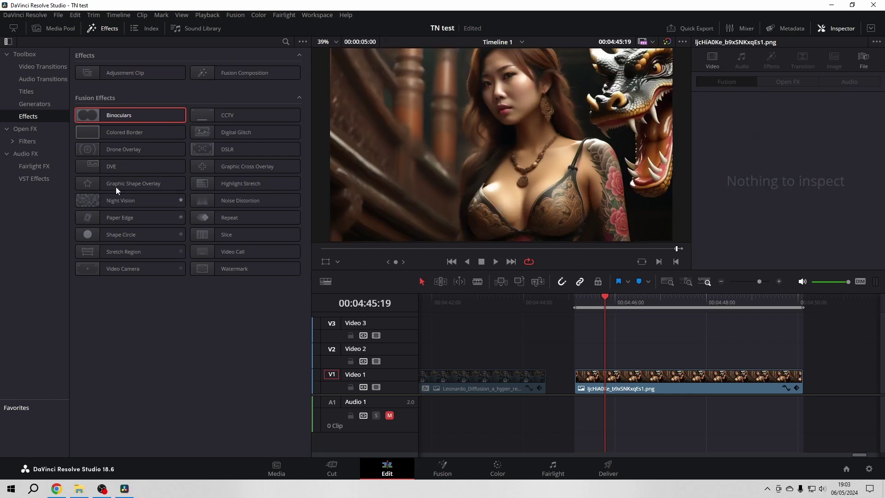
Apply Colored Border to the image clip and set its soft edge to 0.0283.
click(86, 132)
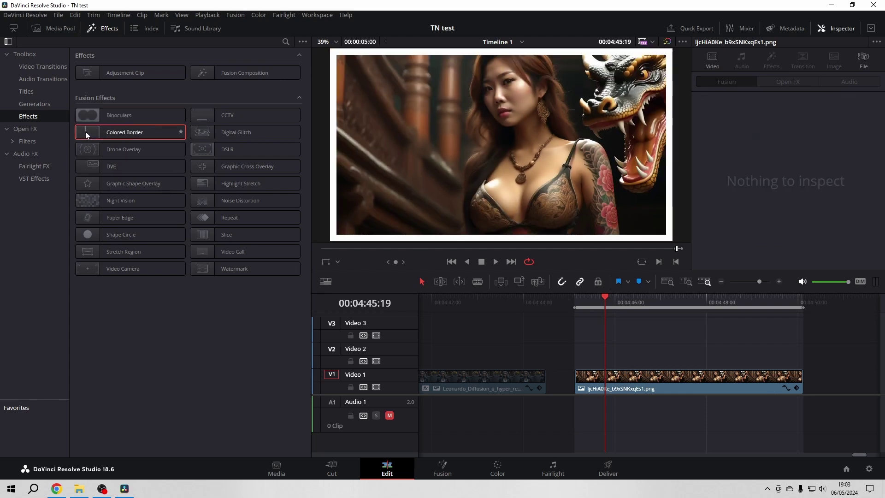
drag(86, 132, 682, 393)
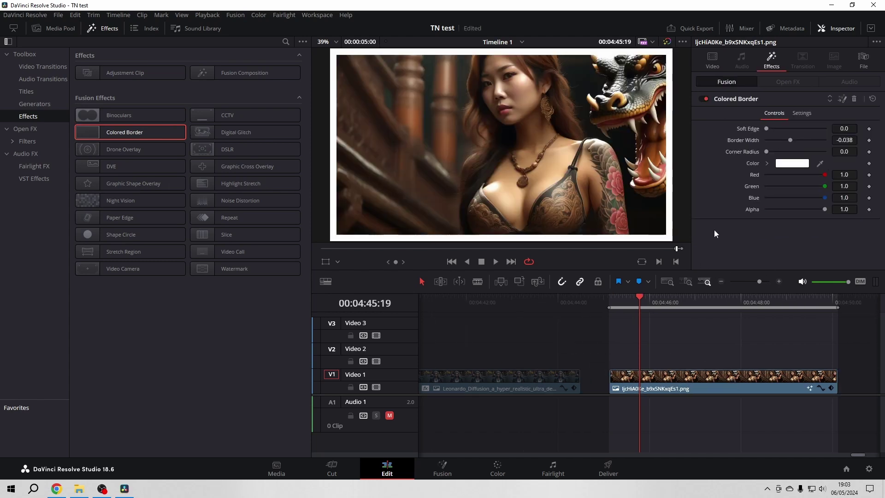
drag(767, 129, 772, 131)
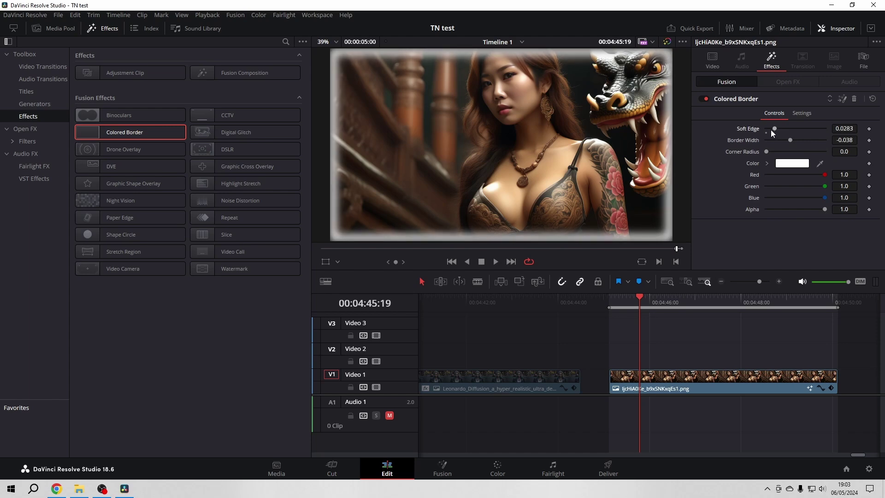
Review full screen, remove the softness, thicken the white border, then delete the effect.
key(p)
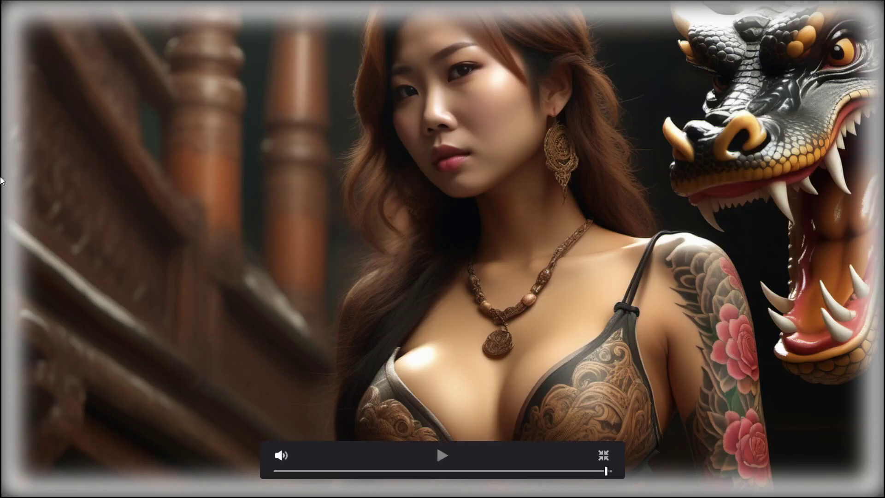
key(Escape)
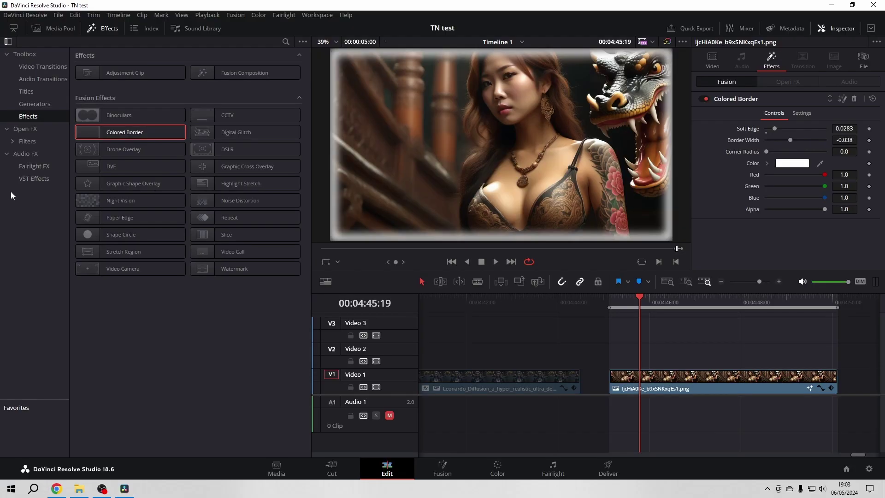
drag(773, 129, 782, 153)
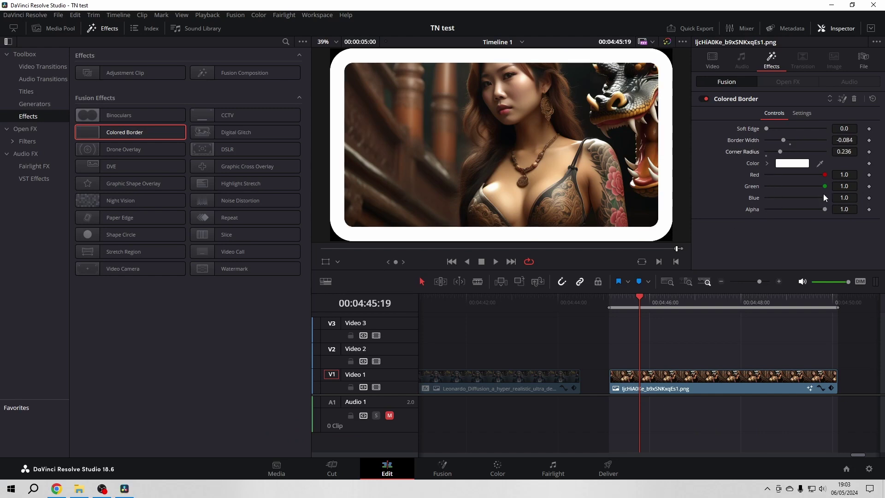
click(855, 99)
Apply Drone Overlay to the image clip and review its settings.
click(119, 152)
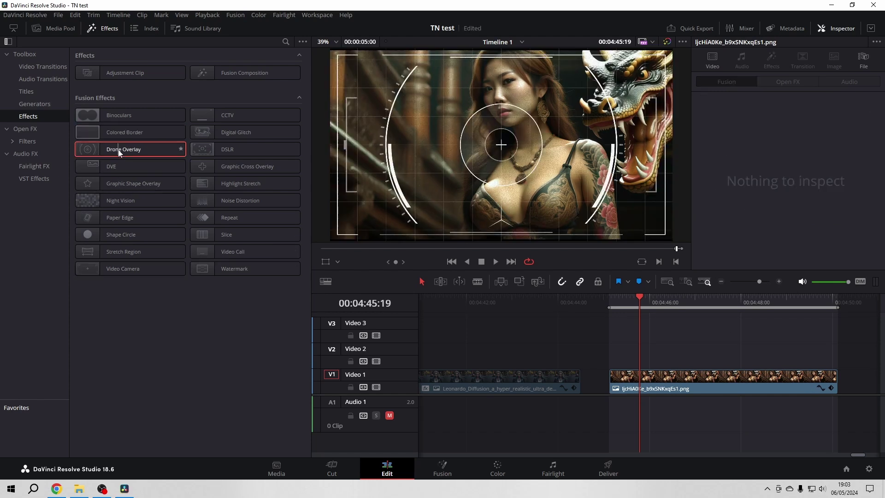
drag(133, 156, 682, 380)
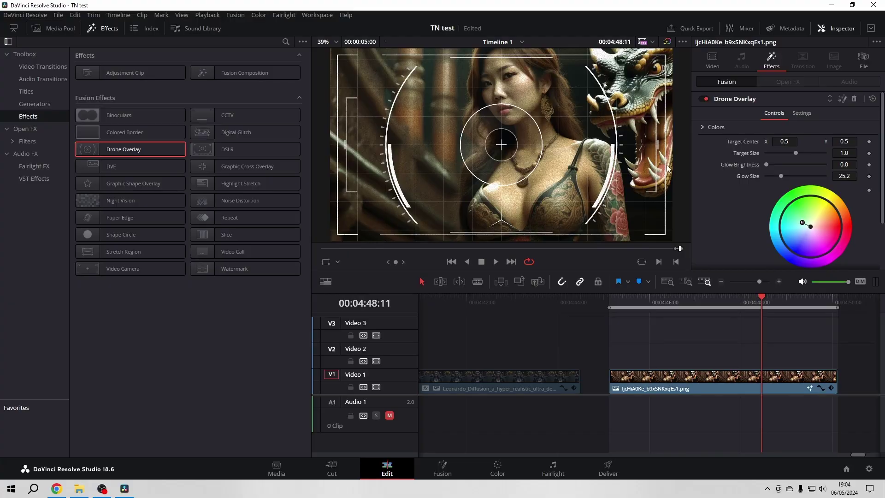
click(800, 114)
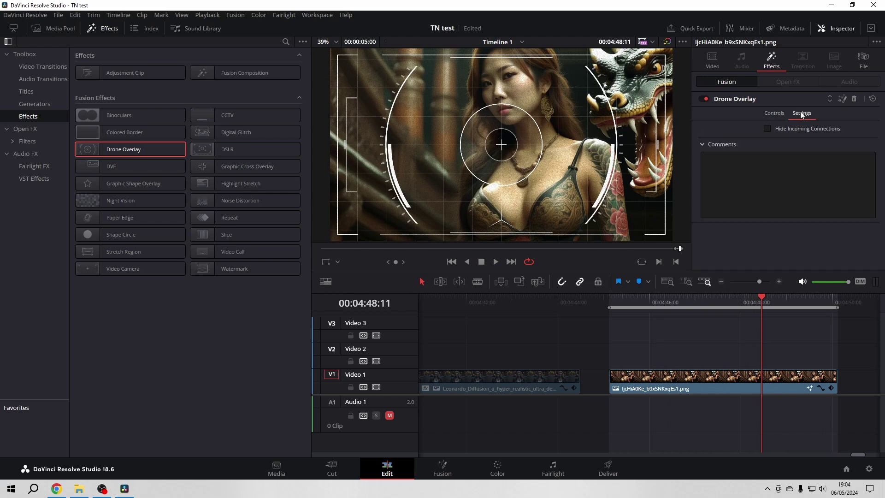
click(777, 115)
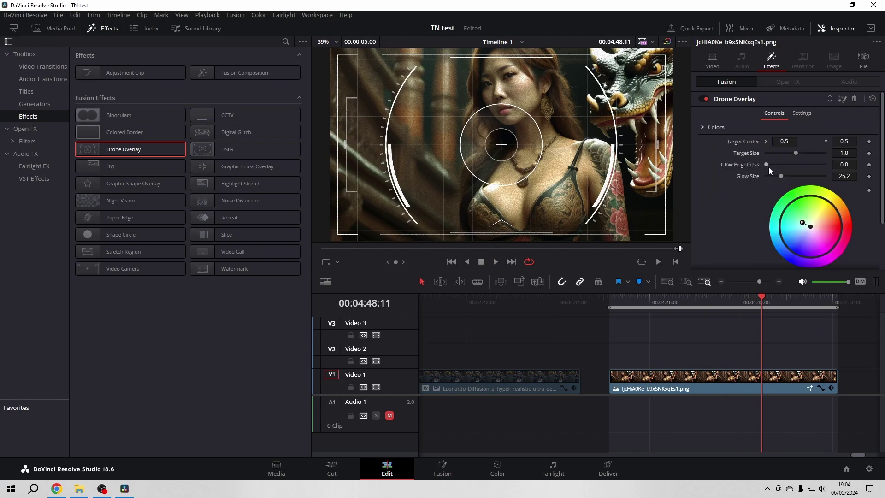
Set Glow Brightness 1.929, Glow Size 31.5 and Target Size 1.89, then remove Drone Overlay.
drag(768, 166, 790, 165)
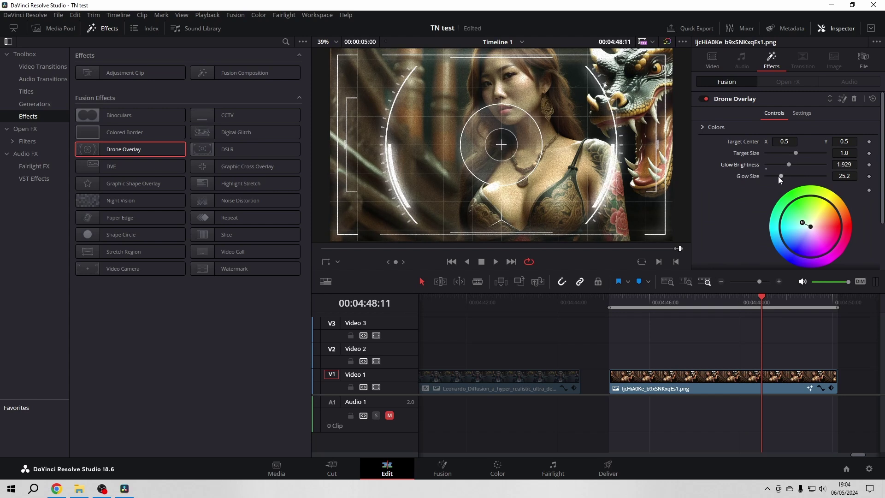
mouse_move(778, 177)
mouse_down()
mouse_move(797, 176)
mouse_move(777, 176)
mouse_move(786, 177)
mouse_up()
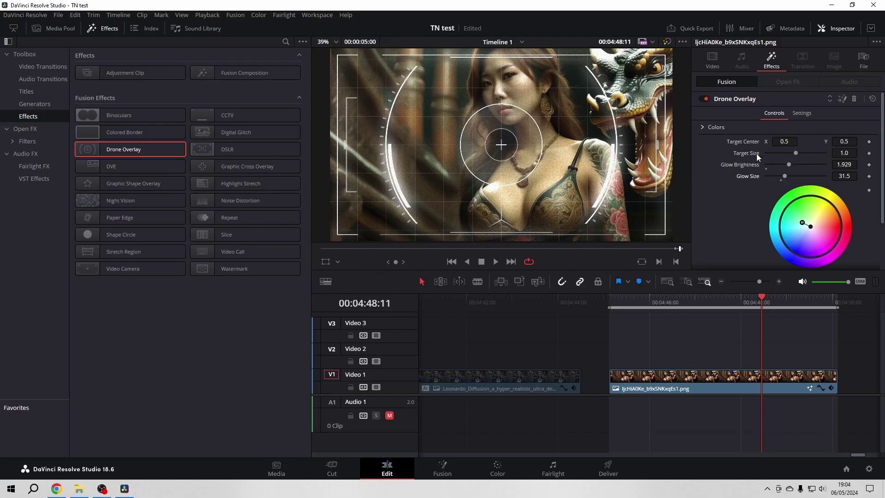
drag(794, 153, 801, 155)
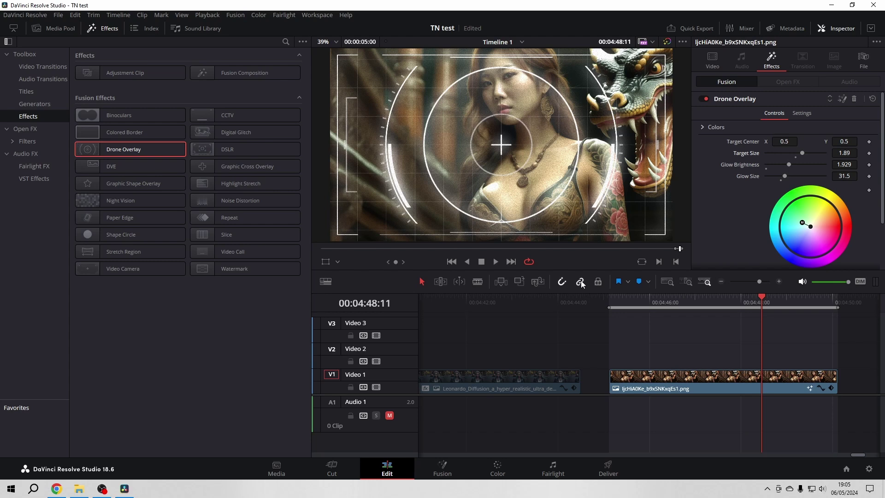
click(854, 98)
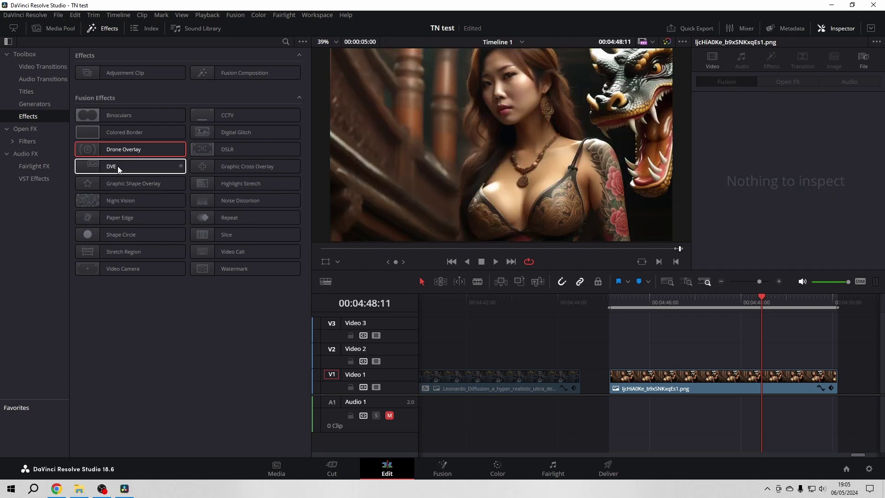
Apply DVE to the image clip and try preset versions 2 and 3.
drag(109, 170, 652, 390)
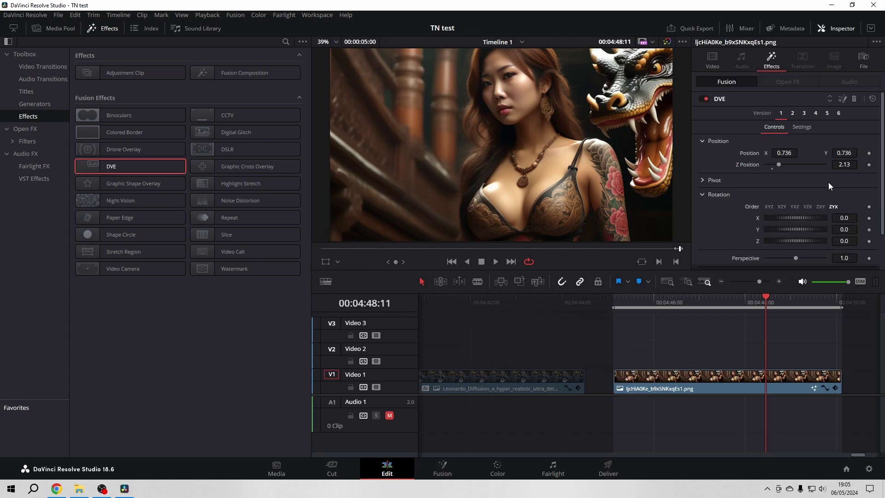
click(792, 115)
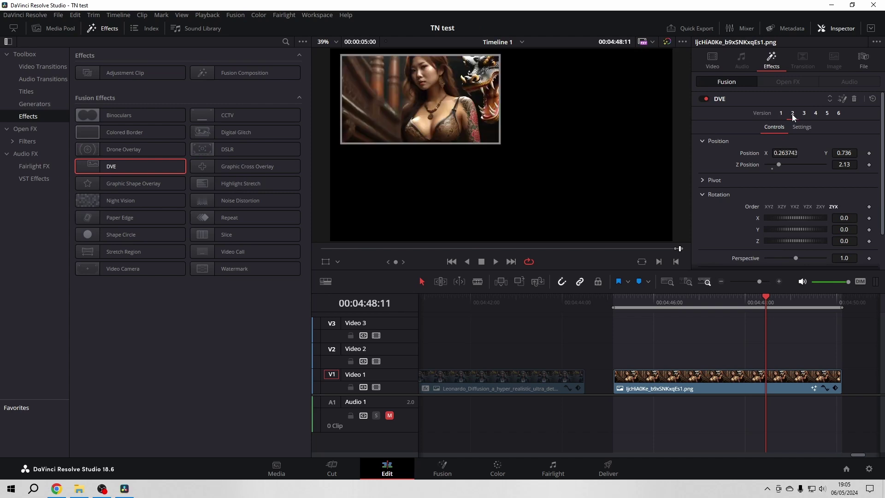
click(804, 113)
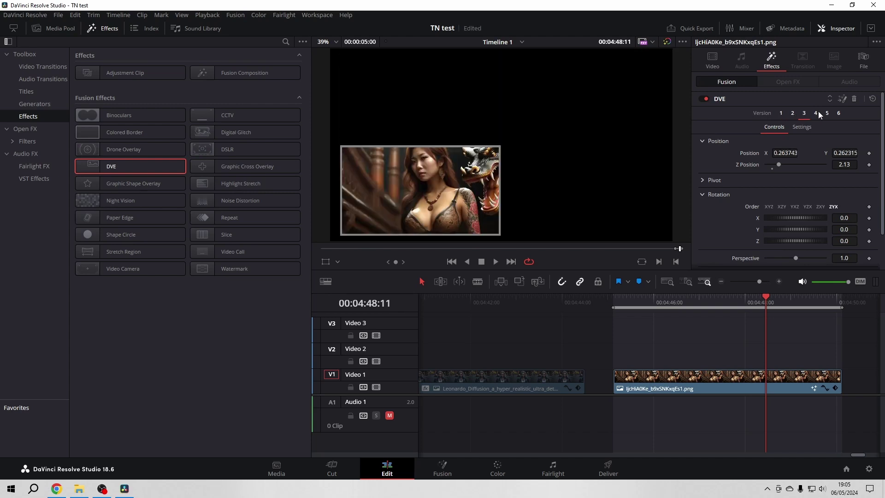
Step DVE through versions 4–6, tilt the card on its horizontal axis, then remove it.
click(817, 112)
click(827, 113)
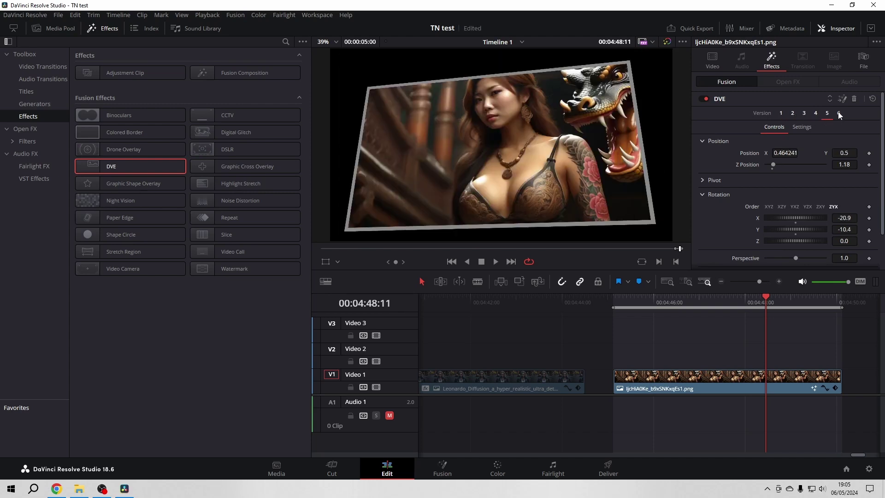
click(838, 114)
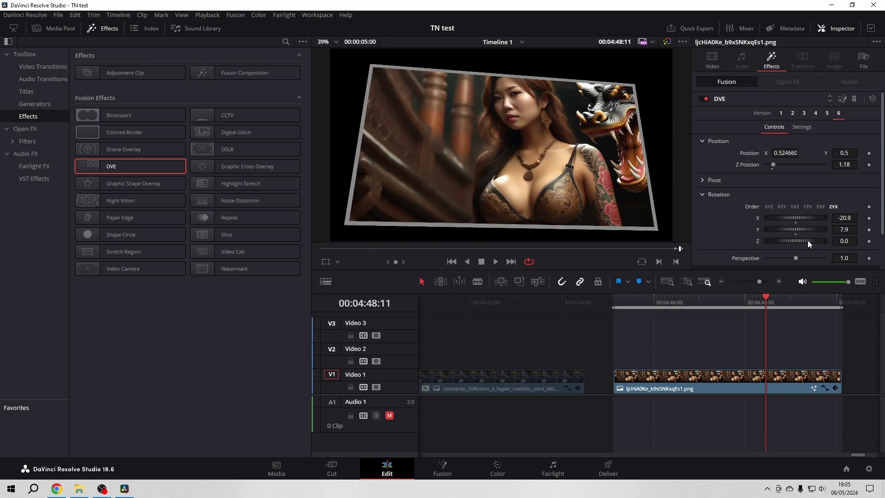
drag(785, 215, 789, 241)
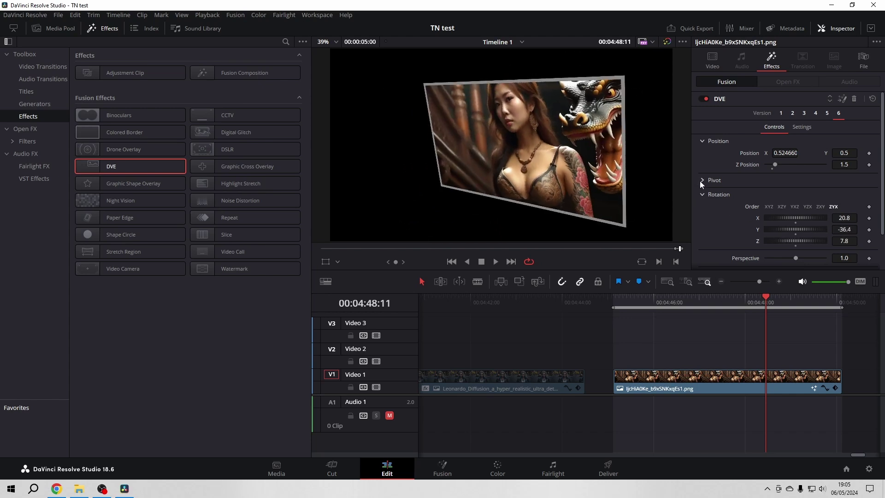
click(855, 100)
Apply Graphic Shape Overlay and adjust its point count and size to fill the frame.
drag(168, 195, 688, 383)
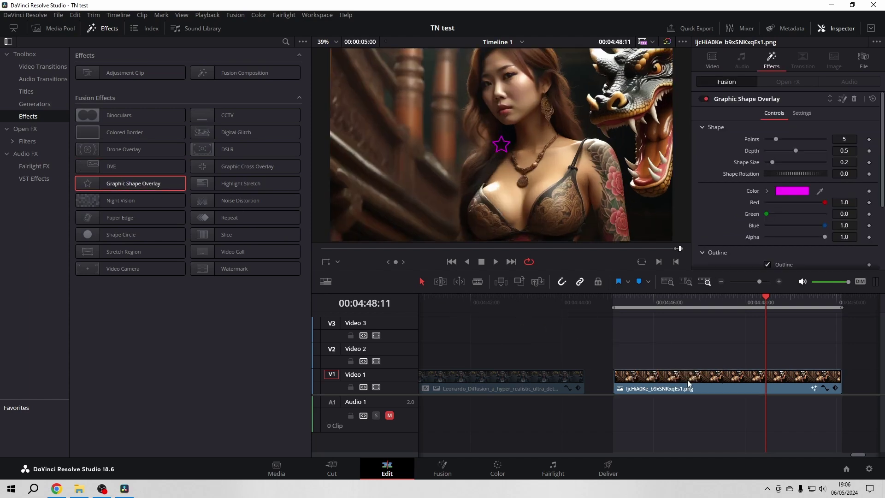
drag(795, 151, 811, 154)
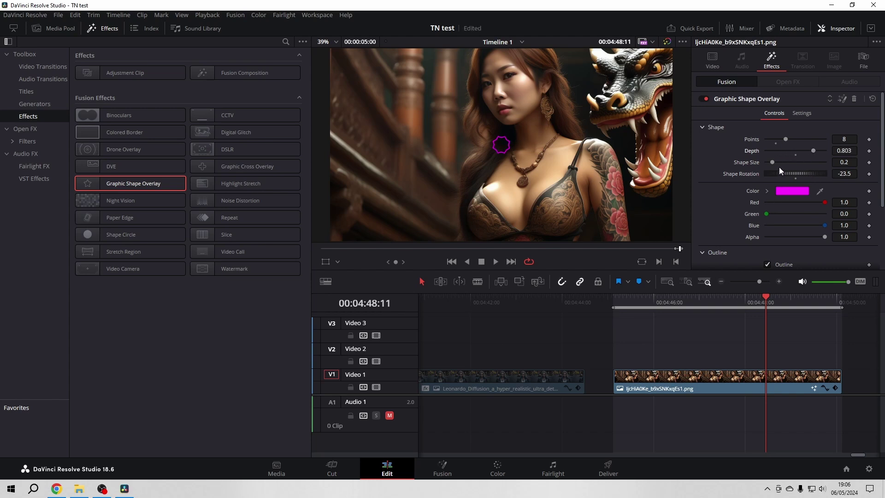
drag(773, 161, 803, 162)
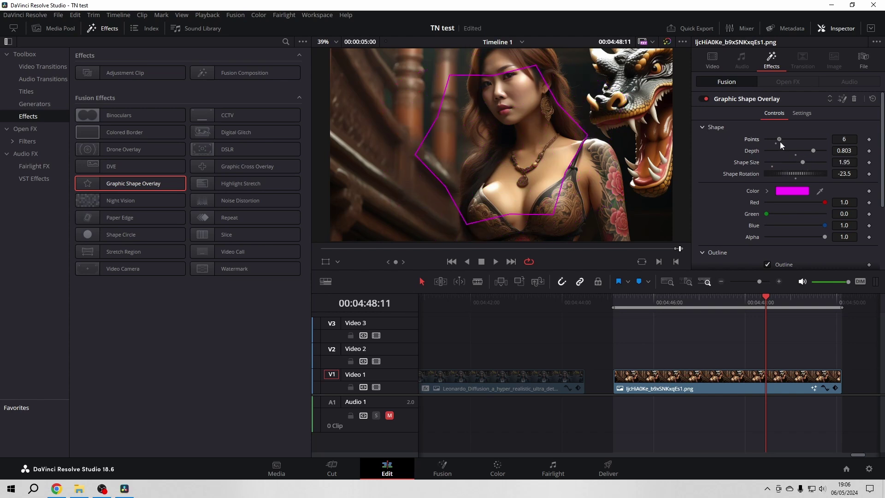
drag(779, 142, 802, 139)
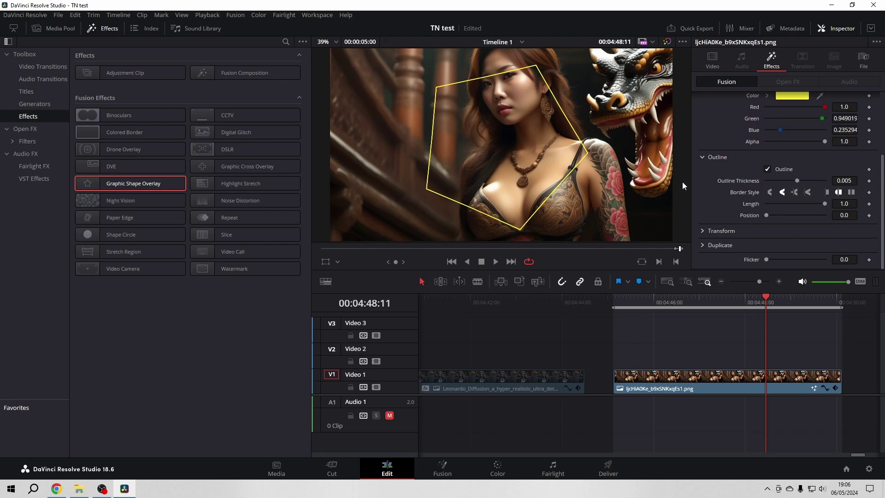
Remove the Graphic Shape Overlay and apply Night Vision to the image clip.
scroll(825, 203, up, 3)
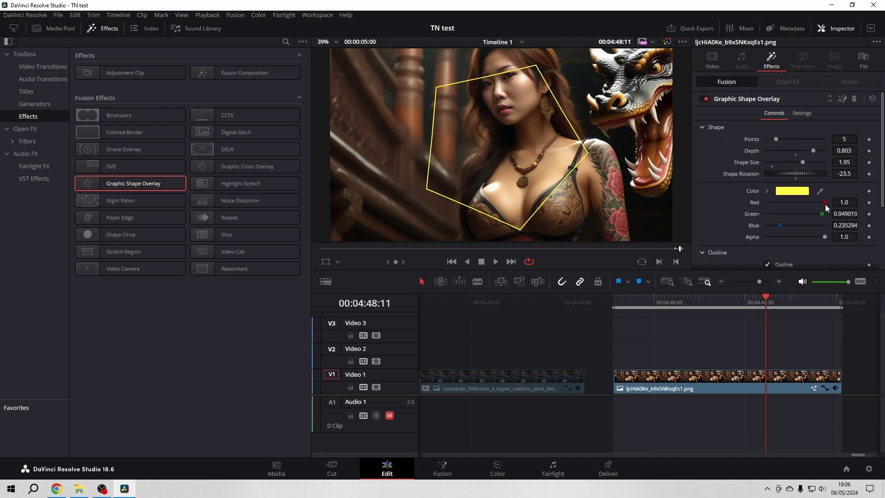
click(853, 99)
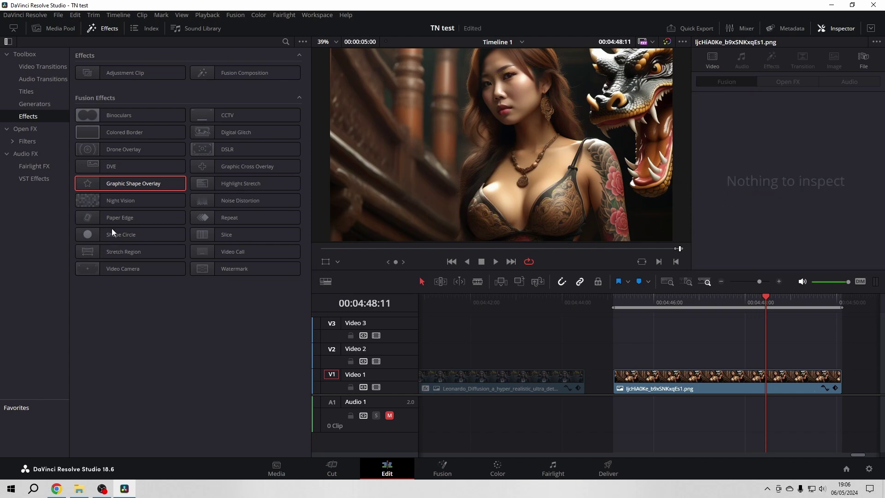
drag(122, 200, 698, 386)
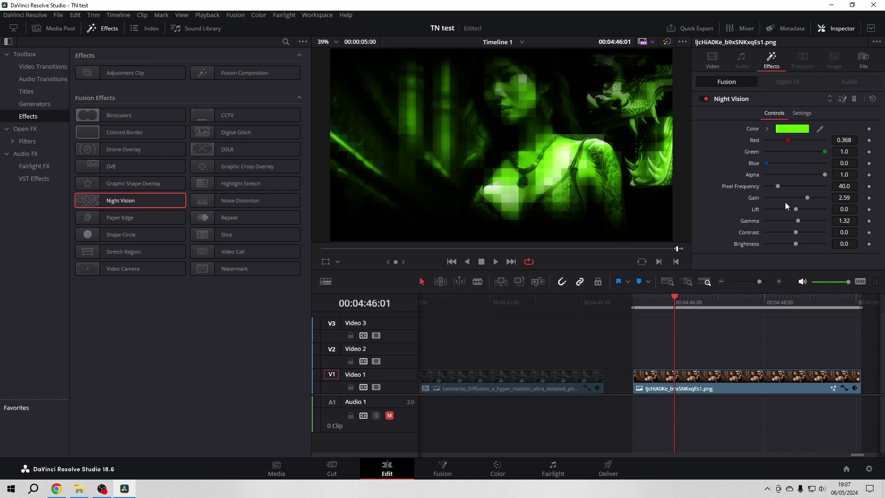
Set Night Vision Pixel Frequency to 110.3, delete it, then apply and undo Paper Edge.
drag(779, 185, 799, 188)
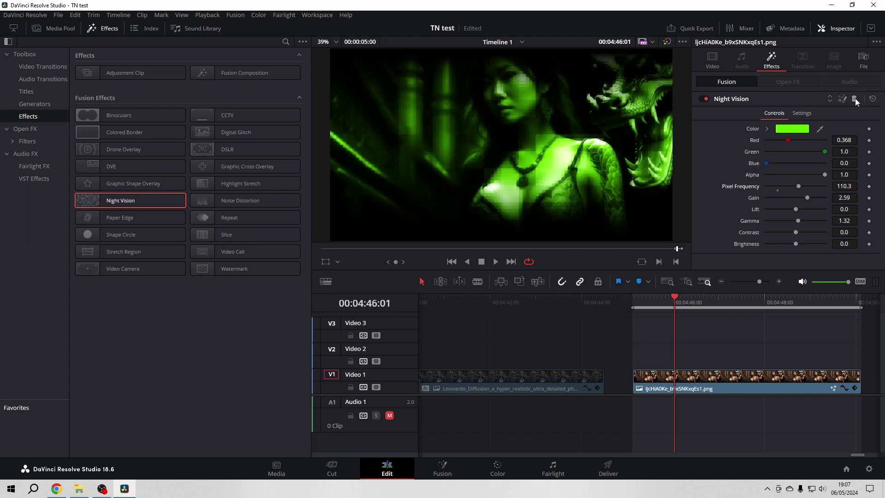
click(854, 99)
drag(120, 217, 723, 392)
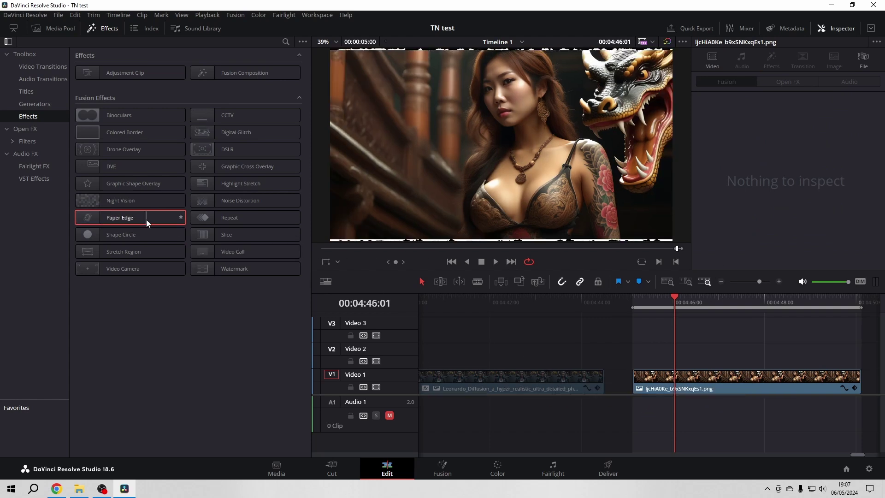
key(ctrl+z)
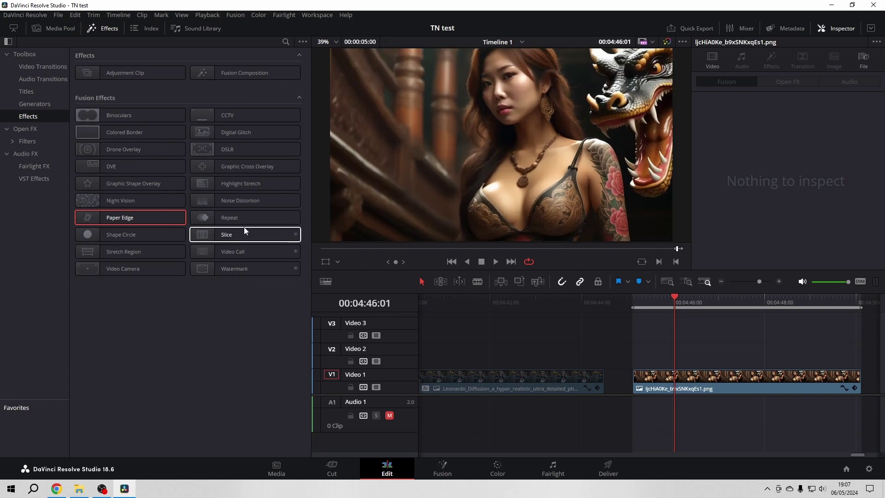
Apply Shape Circle to the image clip with a softened, inverted circle mask.
drag(127, 234, 750, 386)
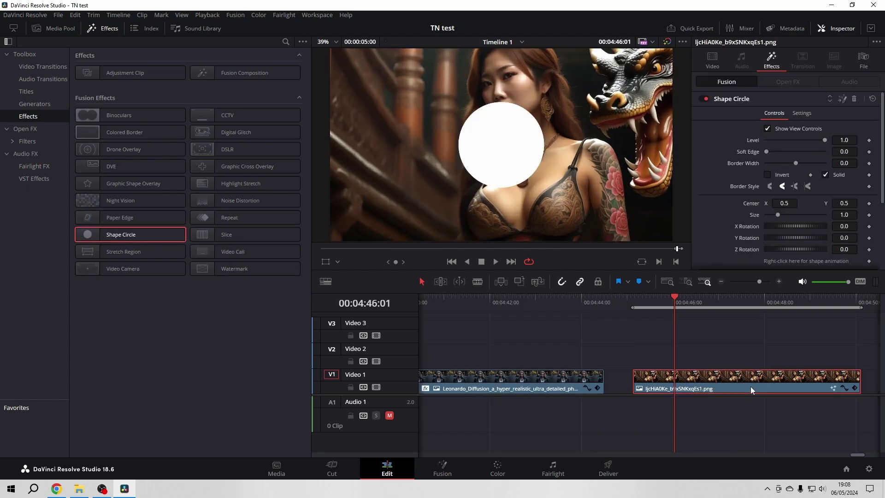
drag(766, 151, 780, 151)
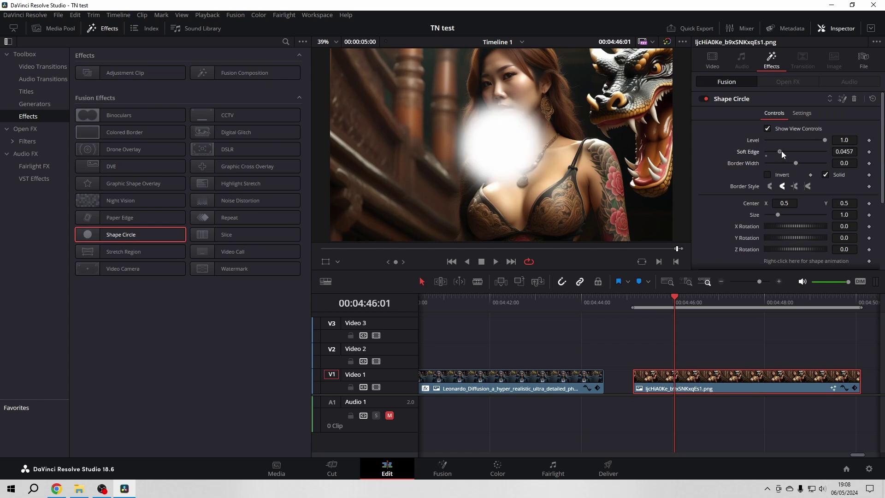
click(768, 175)
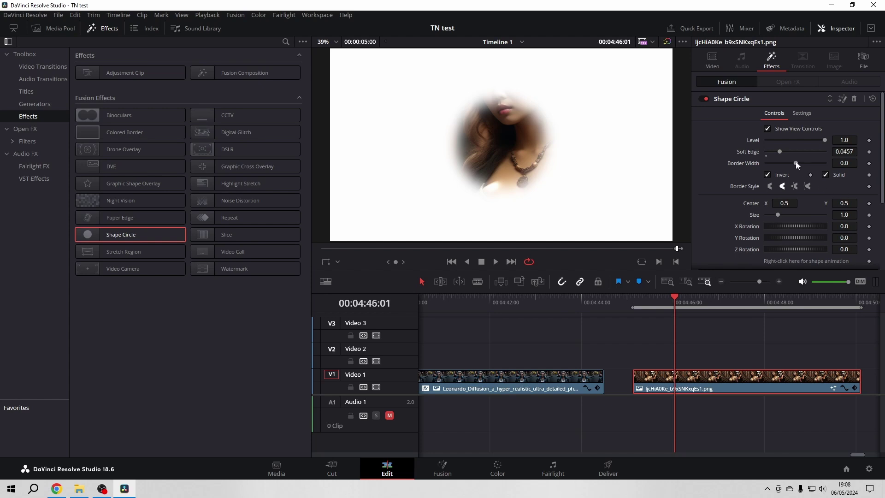
Add a border ring, set X Rotation 180 and centre the oval at 0.517/0.704.
drag(795, 162, 803, 163)
drag(775, 225, 789, 203)
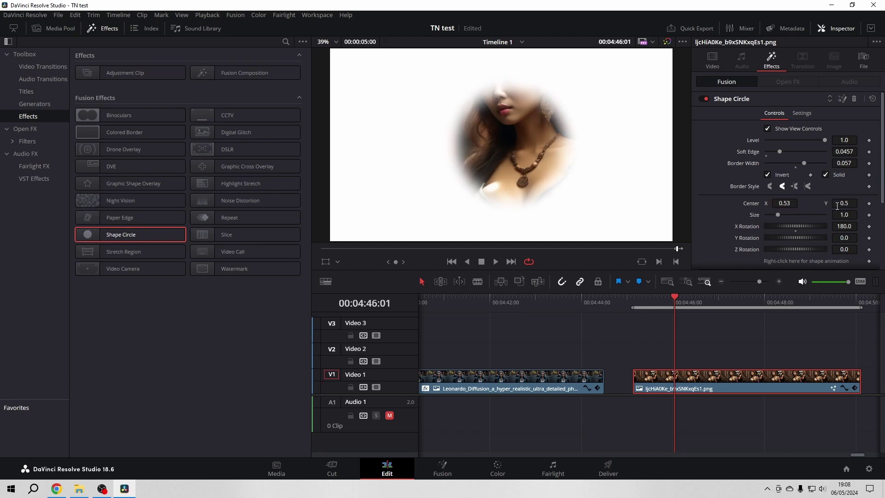
drag(844, 203, 852, 203)
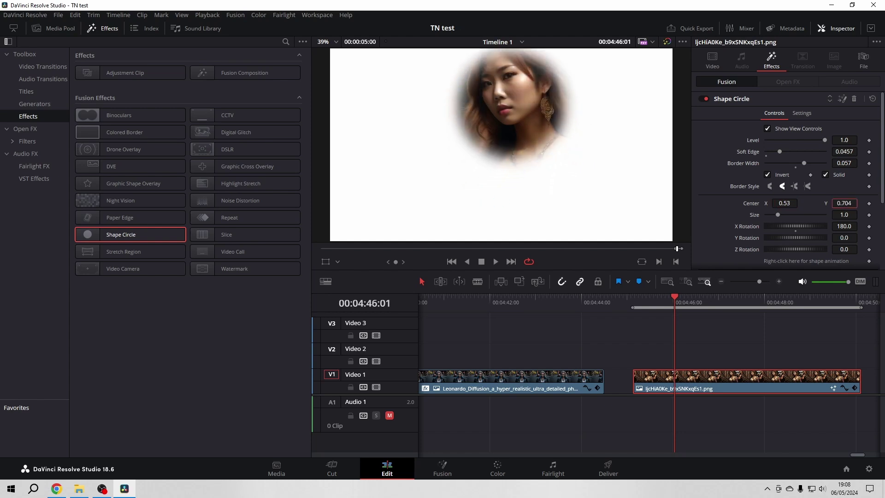
drag(785, 203, 780, 202)
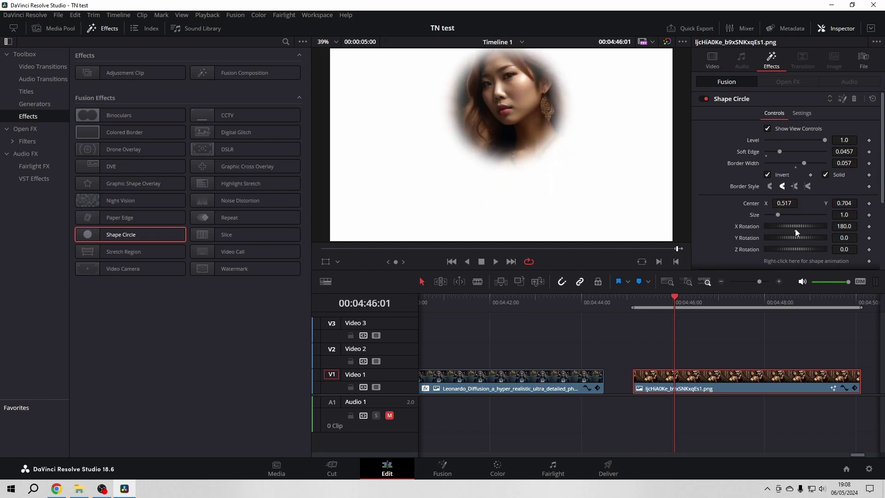
scroll(795, 229, down, 2)
scroll(795, 228, up, 2)
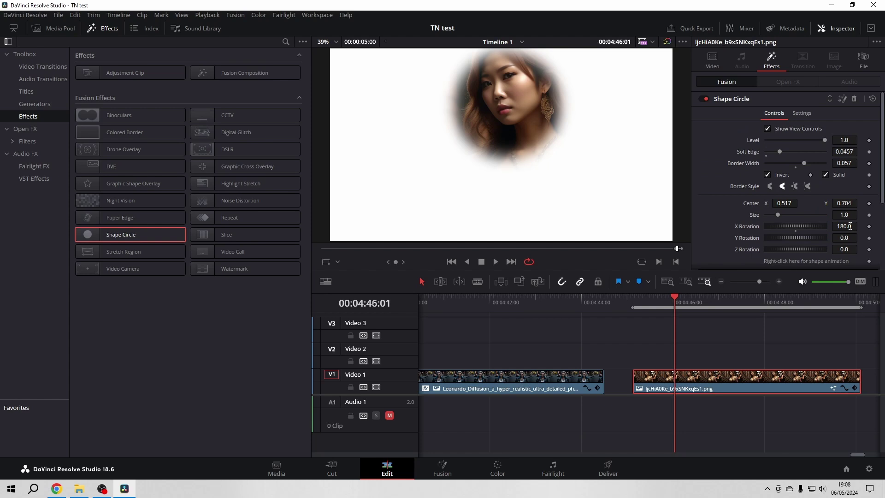
Swap Shape Circle for Stretch Region (Start X 0.397, End X 0.695, alignment 0.805), then remove it.
click(854, 99)
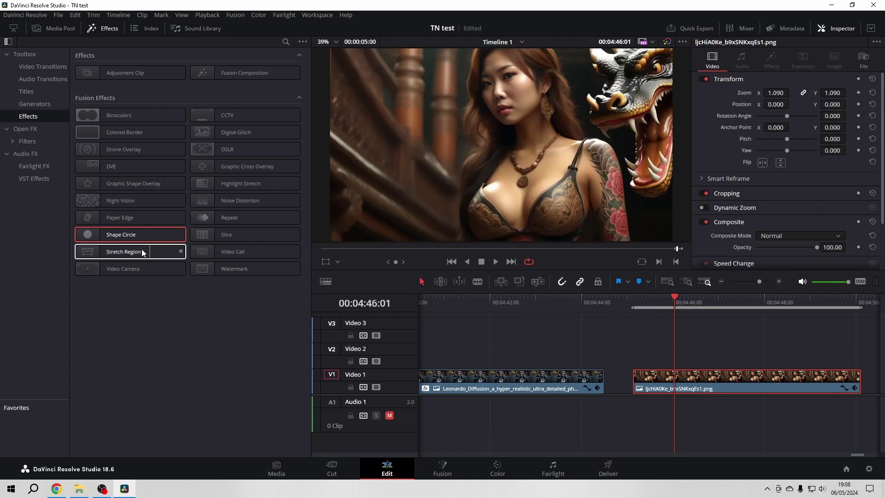
drag(142, 251, 744, 381)
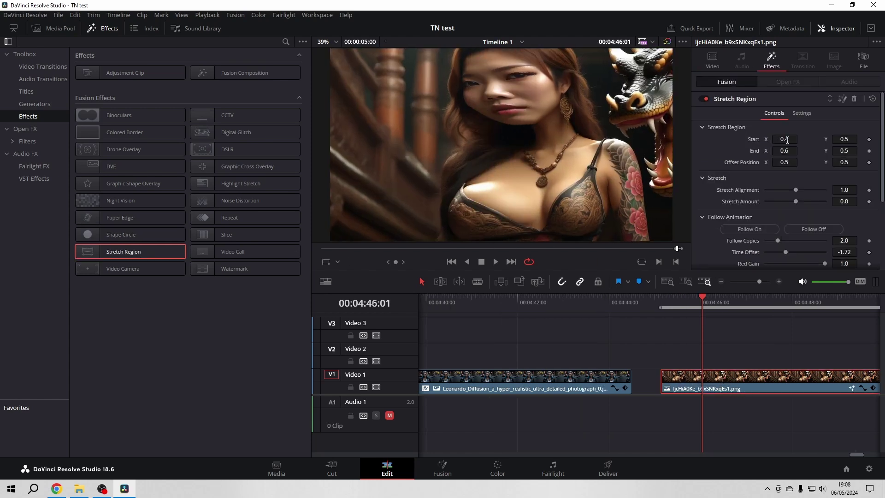
mouse_move(784, 138)
mouse_down()
mouse_move(774, 139)
mouse_move(820, 139)
mouse_move(783, 139)
mouse_move(779, 150)
mouse_move(795, 150)
mouse_move(784, 151)
mouse_up()
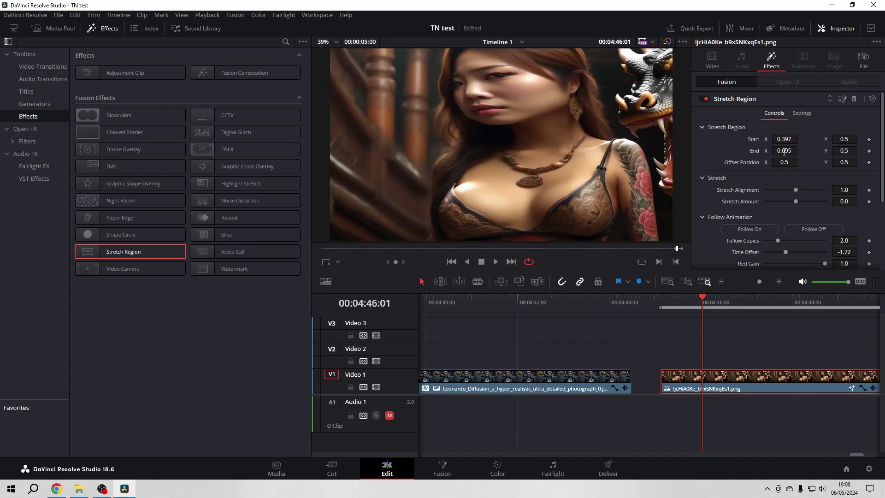
mouse_move(795, 189)
mouse_down()
mouse_move(776, 188)
mouse_move(784, 189)
mouse_up()
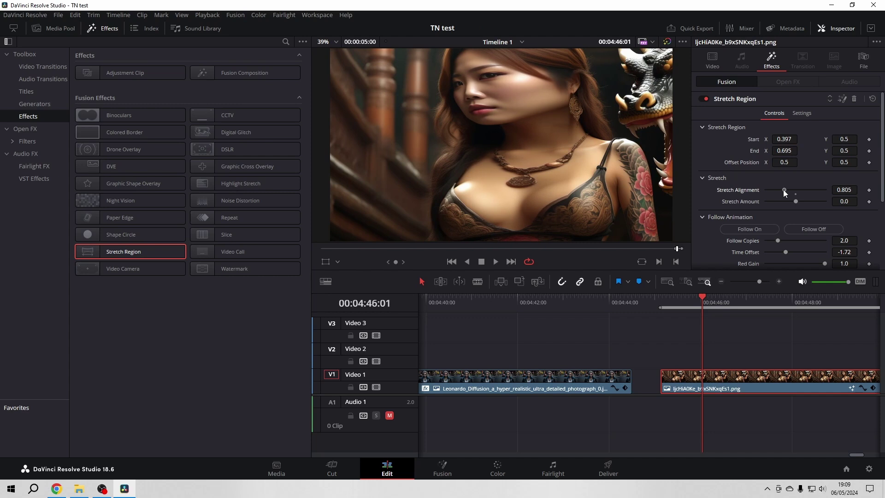
click(852, 101)
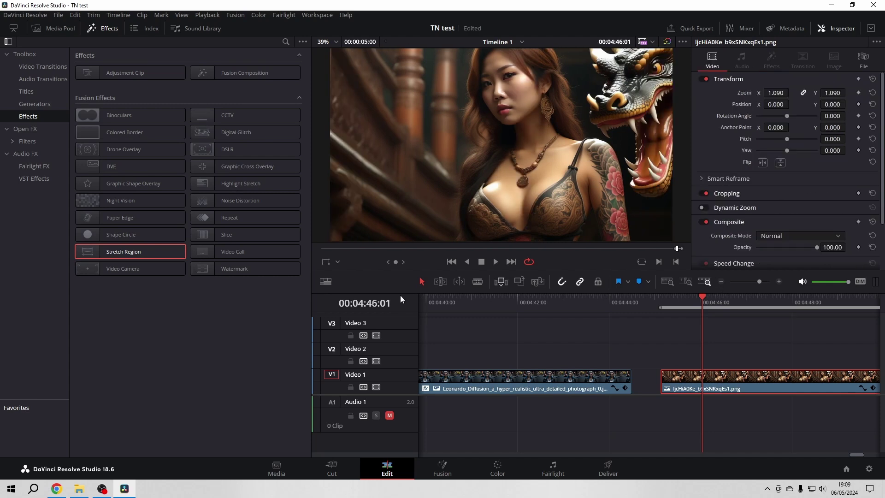
Apply Video Camera, raise battery level, colour the overlay yellow (#ffee35) and switch off the REC light.
drag(123, 269, 781, 378)
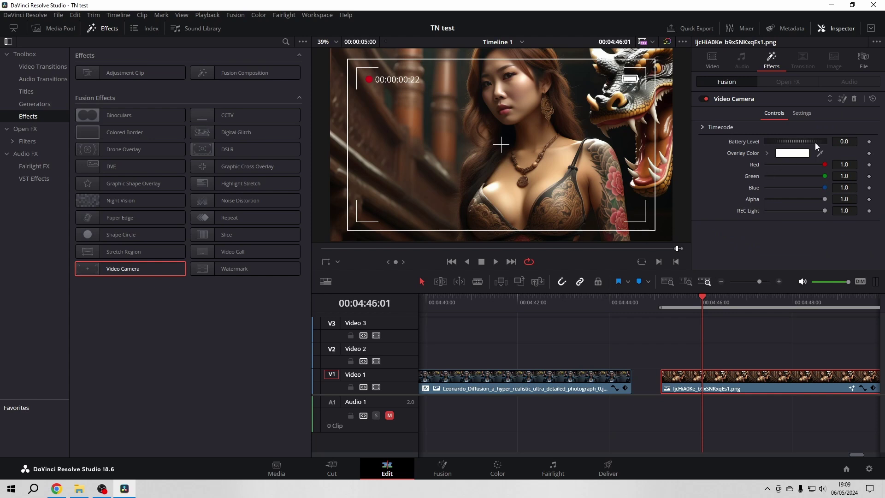
mouse_move(816, 140)
mouse_down()
mouse_move(807, 139)
mouse_move(816, 138)
mouse_up()
click(791, 153)
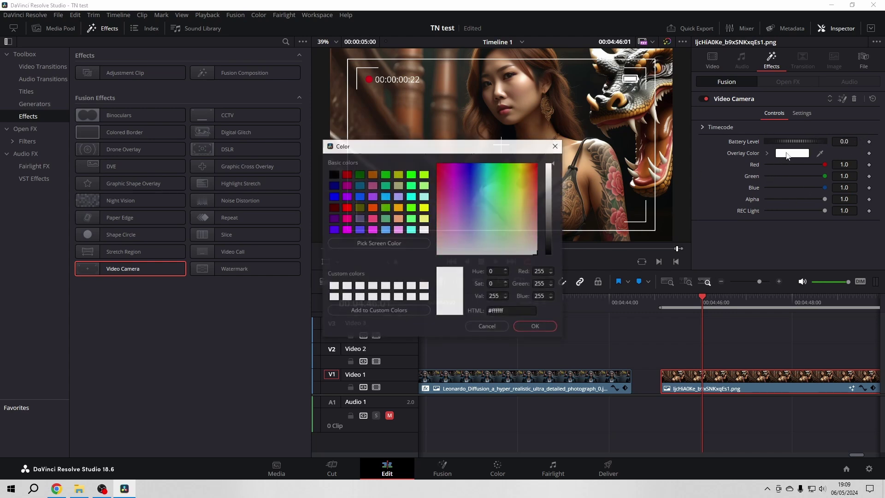
click(522, 183)
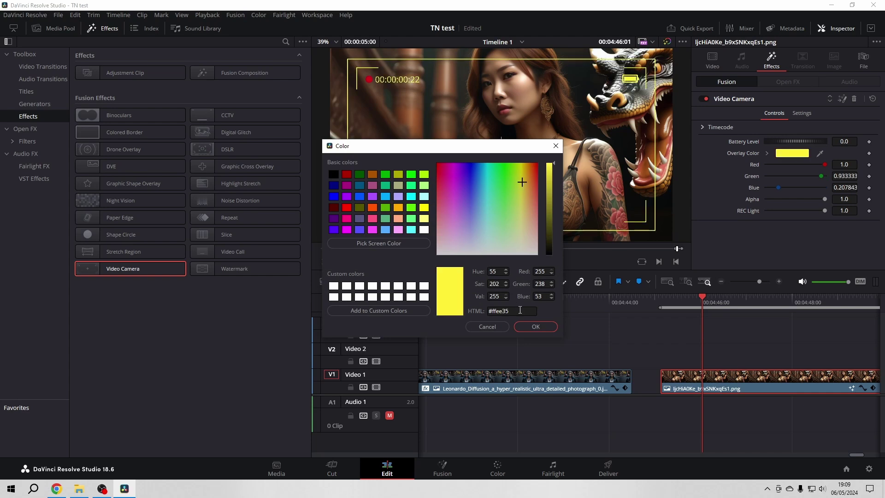
click(527, 327)
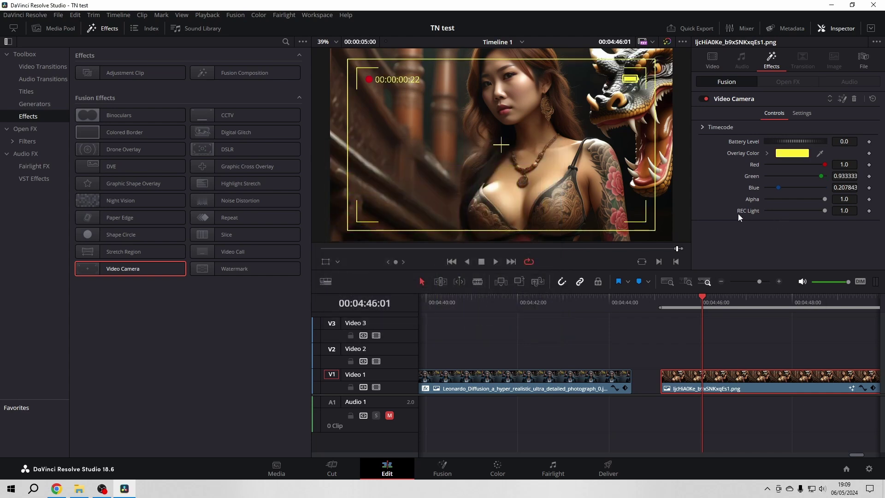
mouse_move(825, 211)
mouse_down()
mouse_move(759, 212)
mouse_move(811, 209)
mouse_up()
Replace Video Camera with CCTV, raise Scanlines to 0.0071, then remove CCTV again.
click(854, 99)
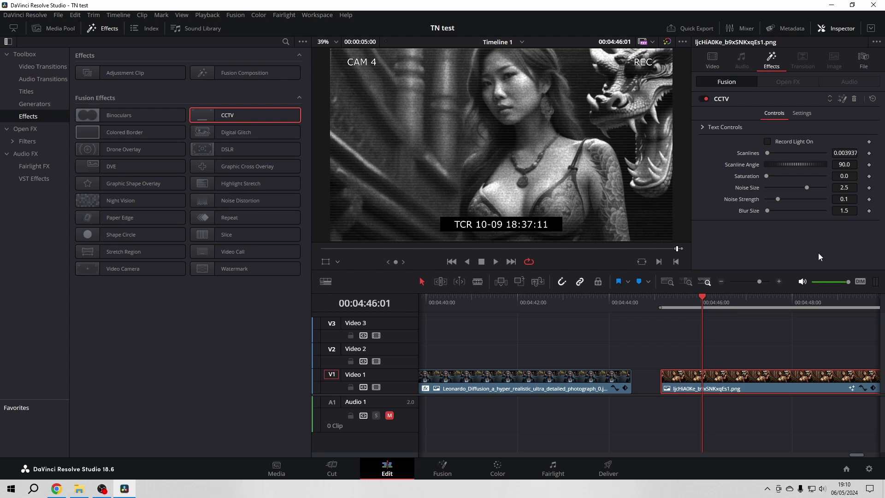
drag(768, 153, 768, 150)
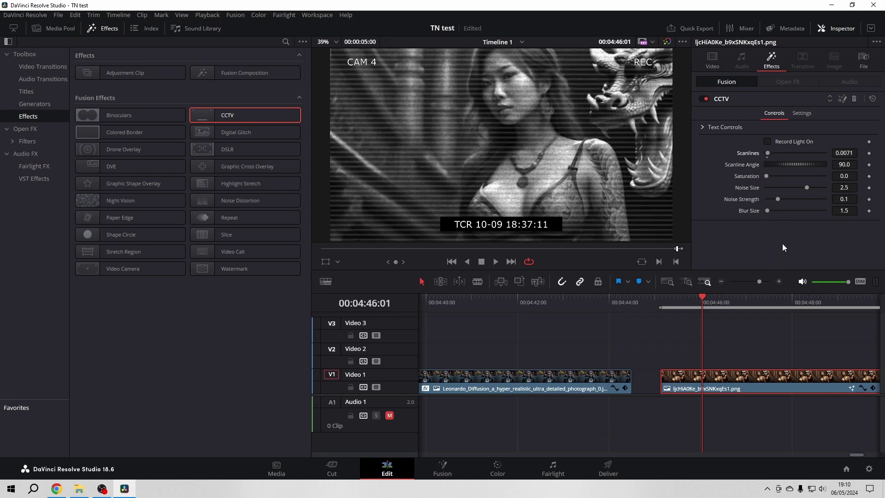
click(854, 99)
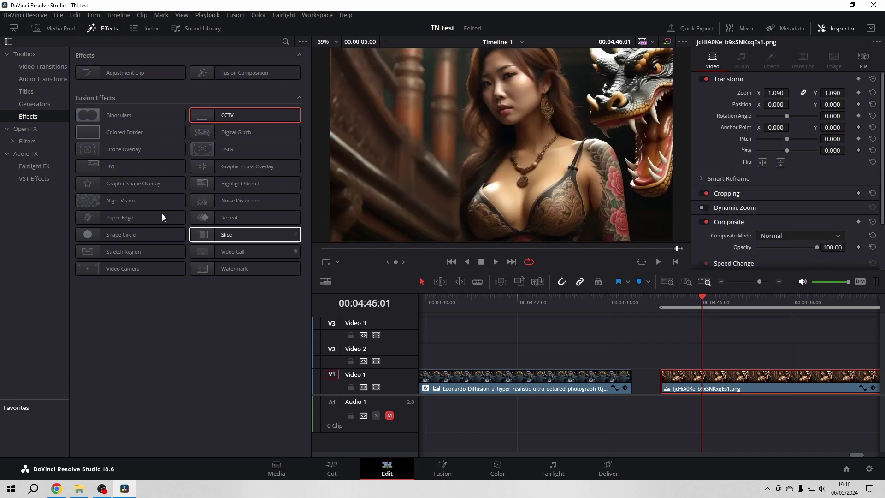
Apply Digital Glitch to the V1 clip, preview the glitching twice in playback, then remove it.
drag(236, 133, 709, 383)
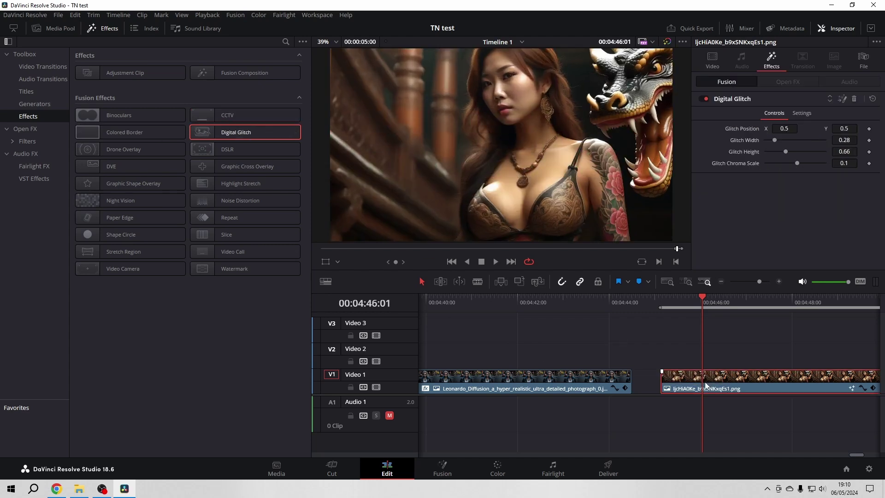
click(495, 262)
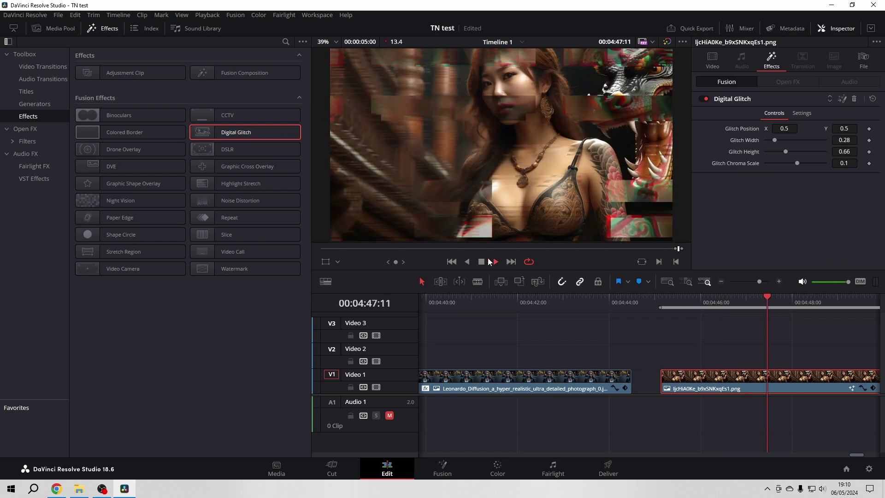
key(space)
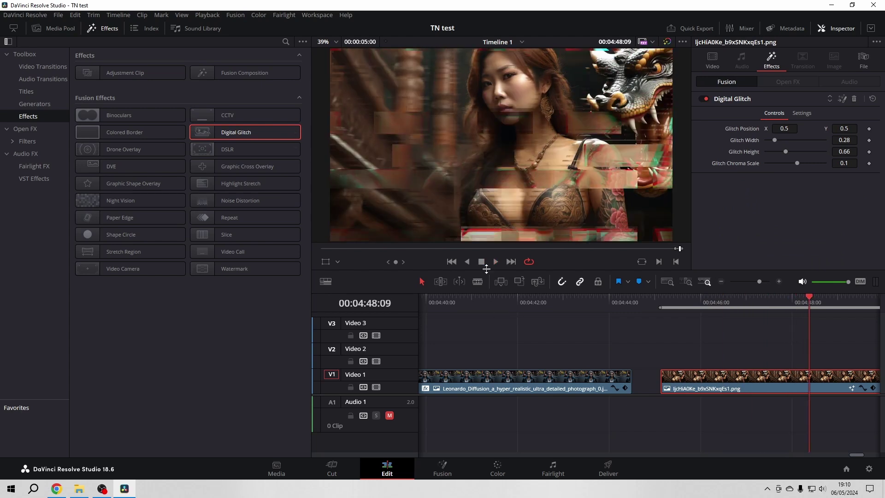
click(668, 299)
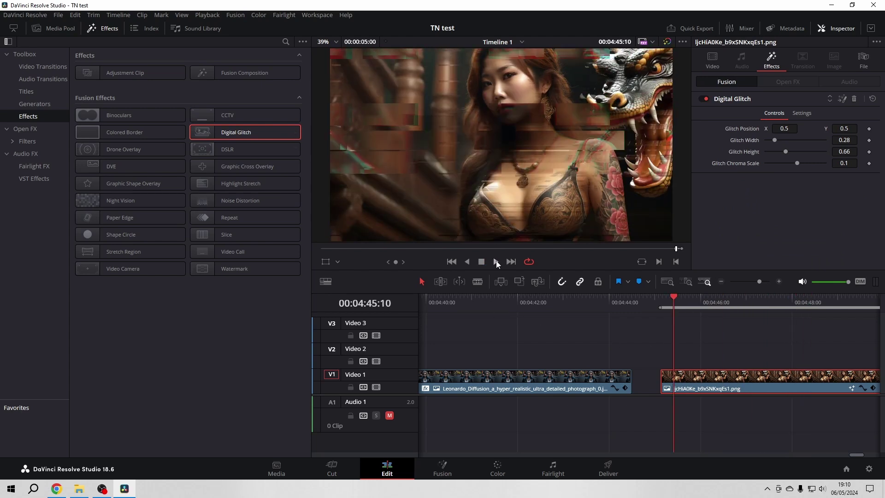
click(493, 260)
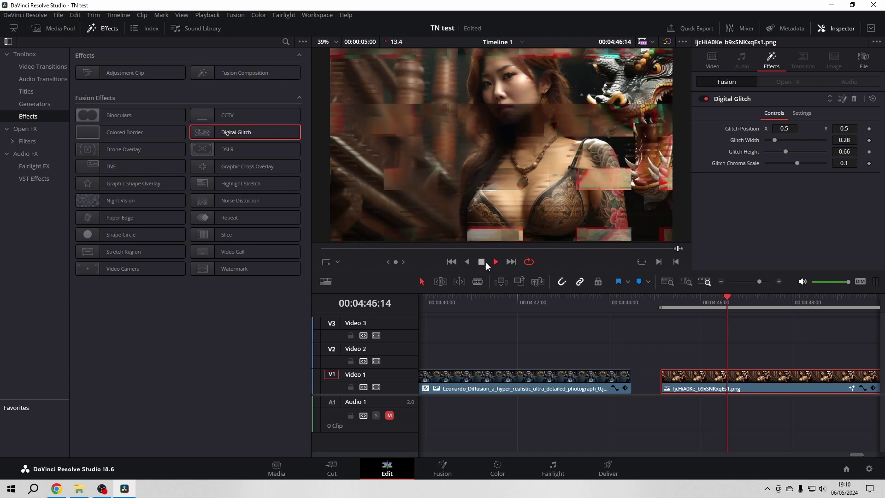
click(481, 261)
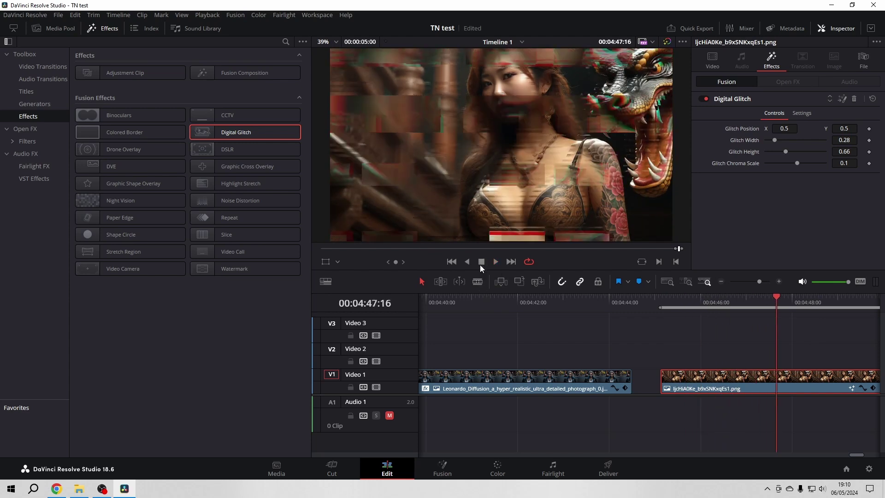
click(853, 99)
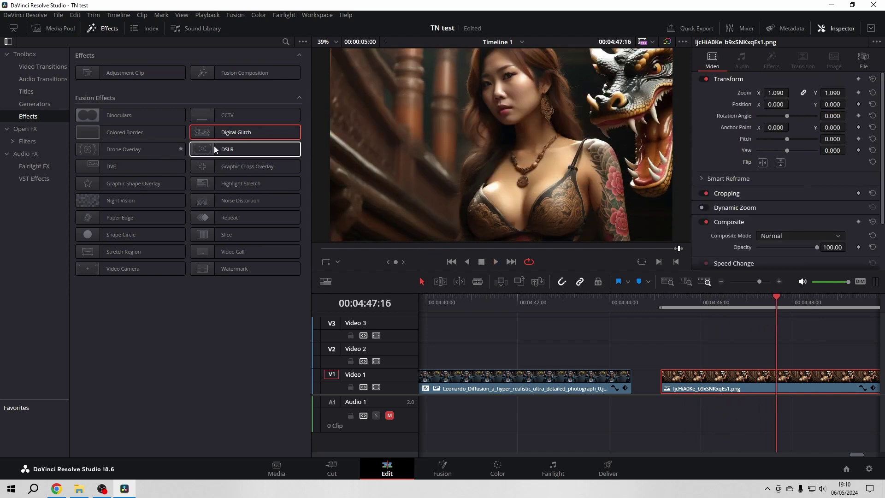
Apply the DSLR overlay to the clip and set its Shutter Speed to 1/200.
drag(217, 148, 729, 382)
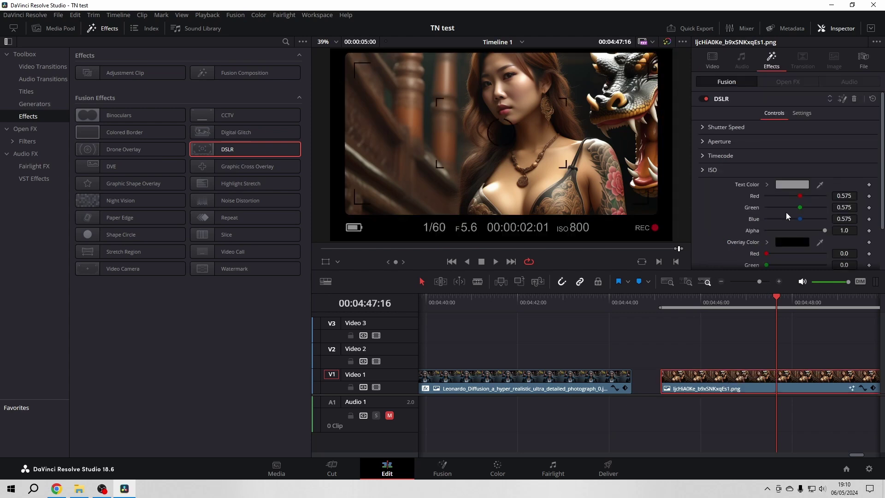
click(701, 126)
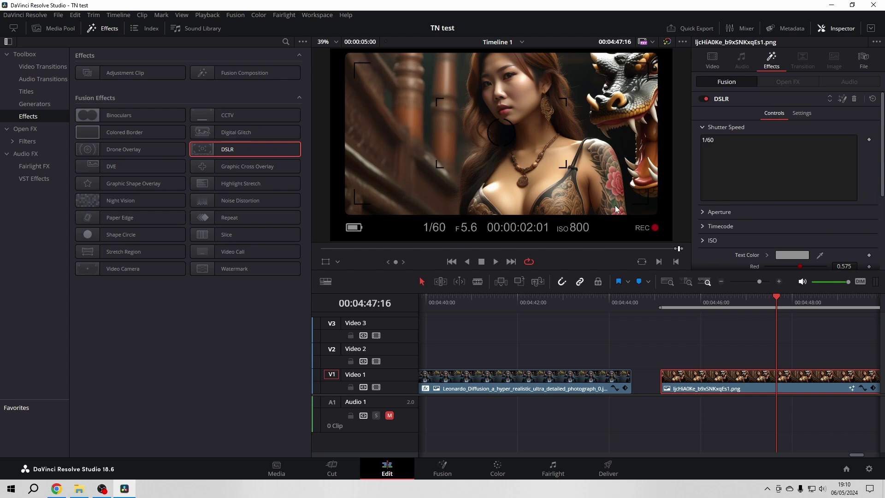
click(739, 142)
key(BackSpace)
key(BackSpace)
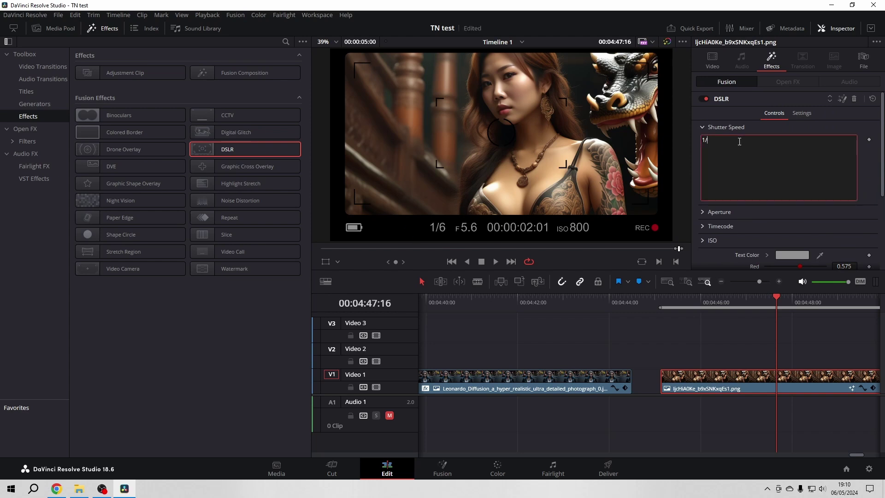
text(200)
click(710, 127)
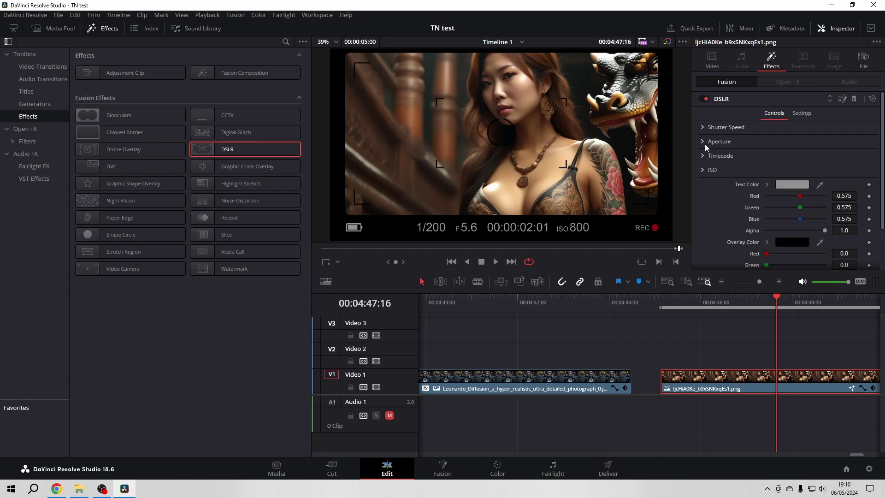
Shift the DSLR Timecode Start Offset later, then swap DSLR for Graphic Cross Overlay.
click(703, 142)
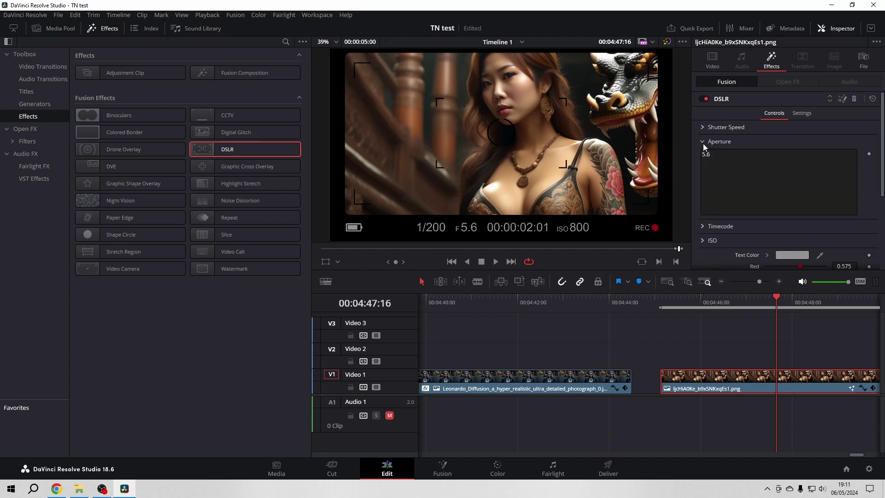
click(703, 142)
click(712, 155)
mouse_move(797, 203)
mouse_down()
mouse_move(815, 197)
mouse_move(789, 195)
mouse_move(810, 198)
mouse_up()
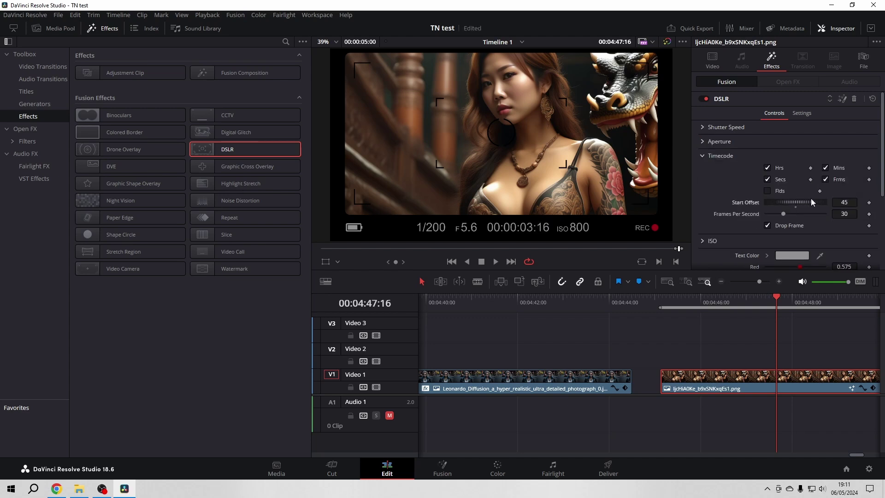
click(702, 153)
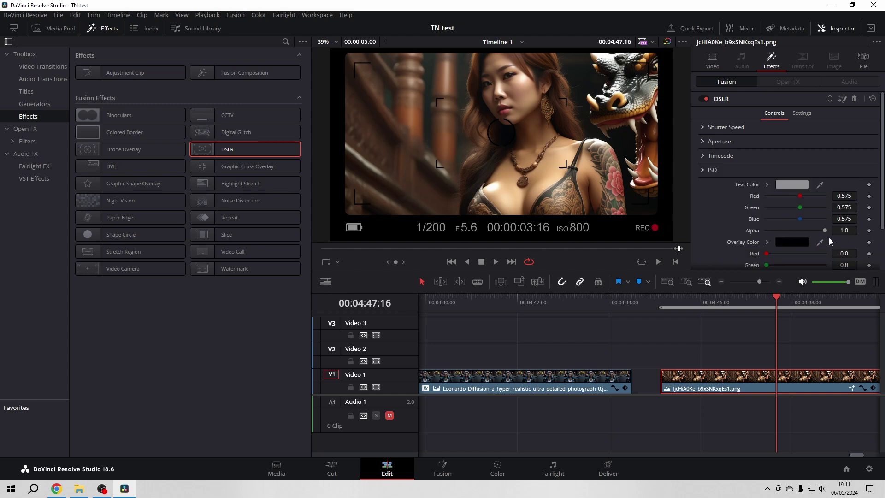
click(854, 99)
drag(246, 167, 698, 383)
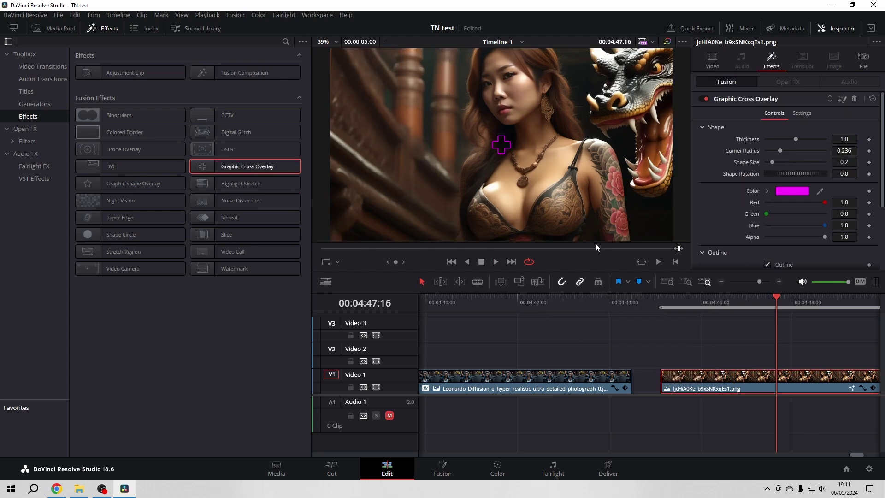
Rotate the magenta cross with Shape Rotation, then remove the Graphic Cross Overlay.
drag(804, 174, 711, 200)
scroll(787, 229, down, 3)
scroll(788, 228, up, 3)
click(854, 99)
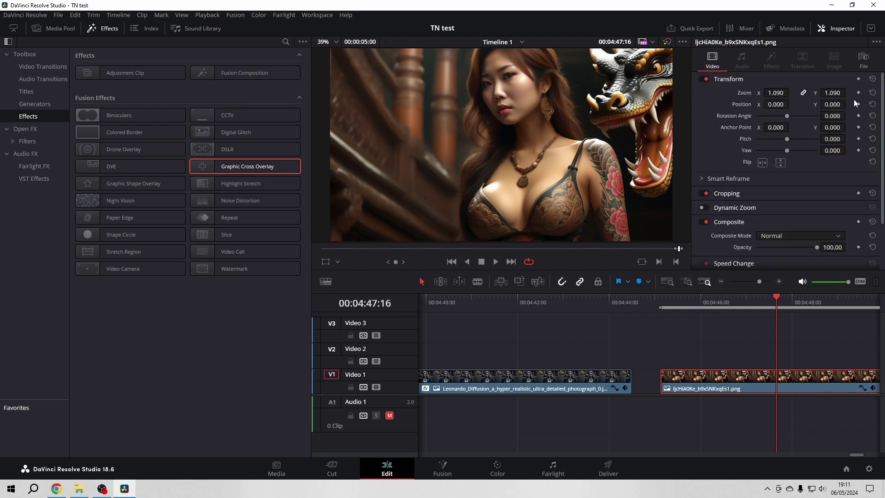
click(239, 185)
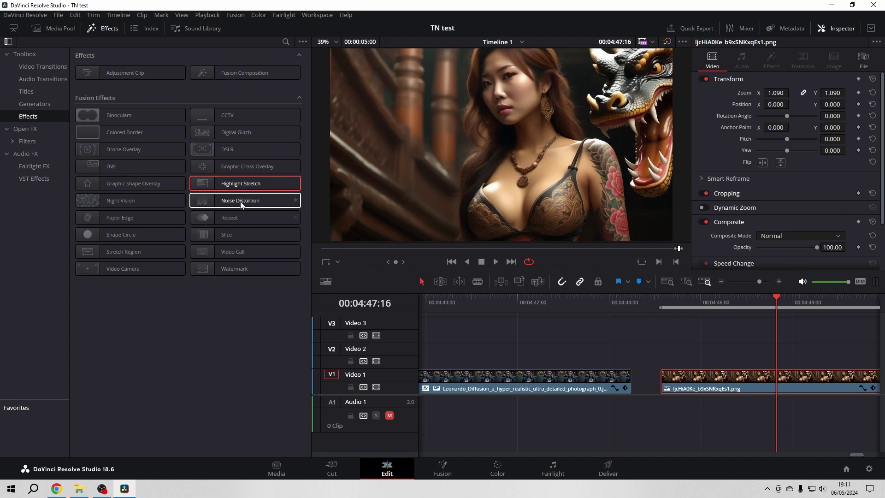
Apply Highlight Stretch, reset Stretch Height to 0.5 and set Stretch Width to about 0.5.
drag(235, 183, 727, 387)
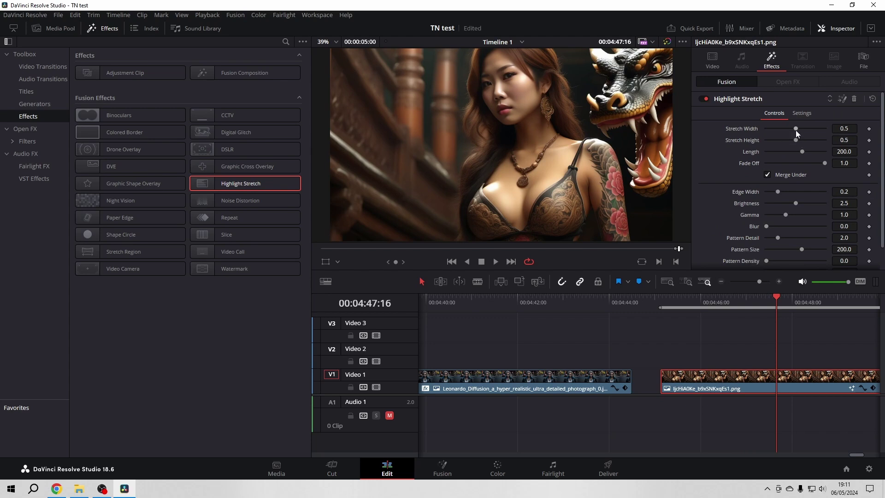
mouse_move(794, 128)
mouse_down()
mouse_move(838, 131)
mouse_move(805, 130)
mouse_move(800, 140)
mouse_move(818, 135)
mouse_up()
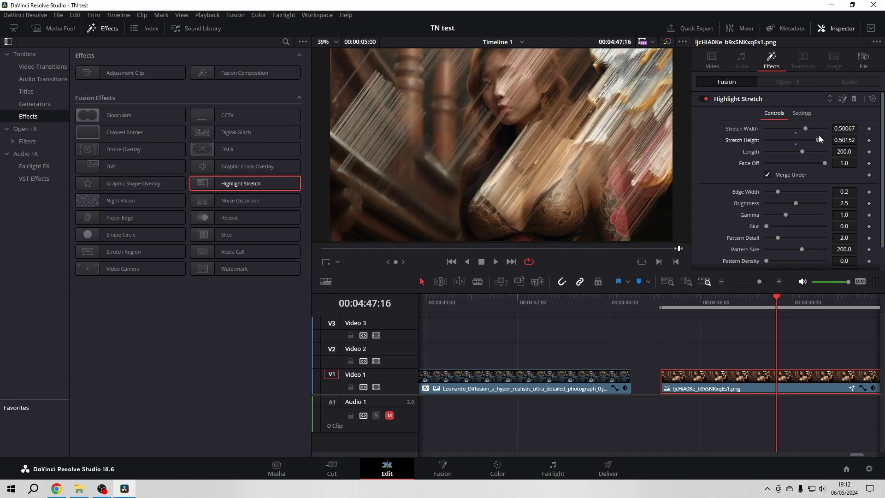
double_click(739, 142)
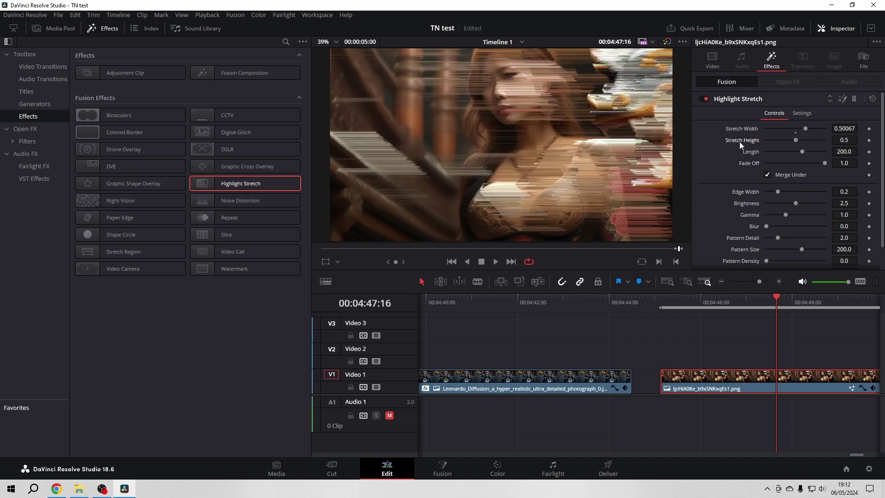
mouse_move(806, 129)
mouse_down()
mouse_move(819, 127)
mouse_move(796, 125)
mouse_up()
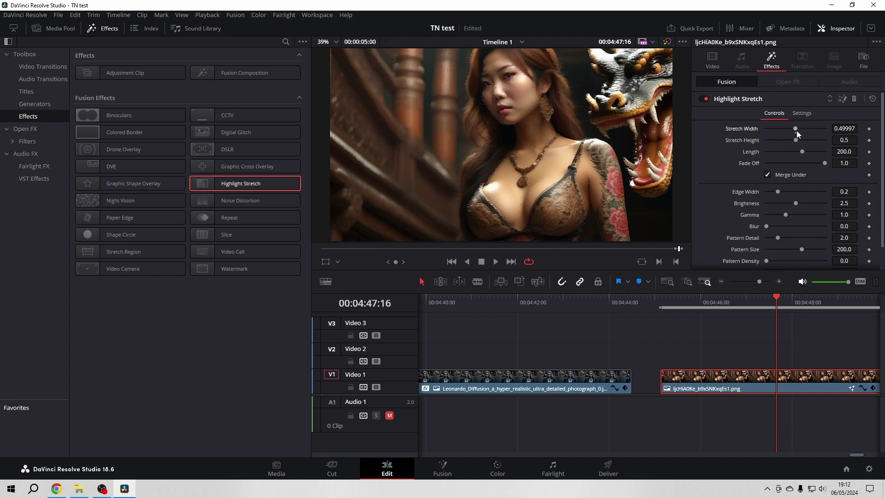
Swap Highlight Stretch for Noise Distortion and raise its Contrast to 4.3.
click(855, 98)
drag(241, 200, 731, 391)
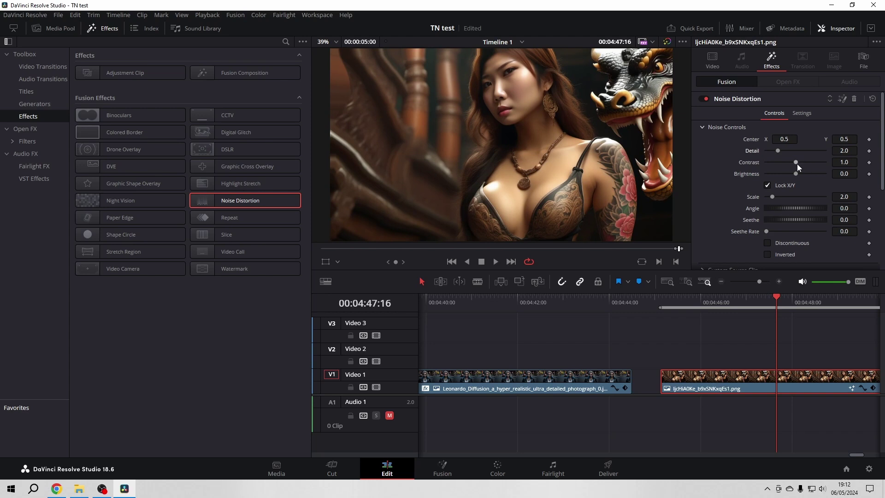
mouse_move(797, 164)
mouse_down()
mouse_move(820, 163)
mouse_move(754, 164)
mouse_move(806, 162)
mouse_move(774, 173)
mouse_move(801, 174)
mouse_move(792, 173)
mouse_up()
scroll(853, 209, down, 3)
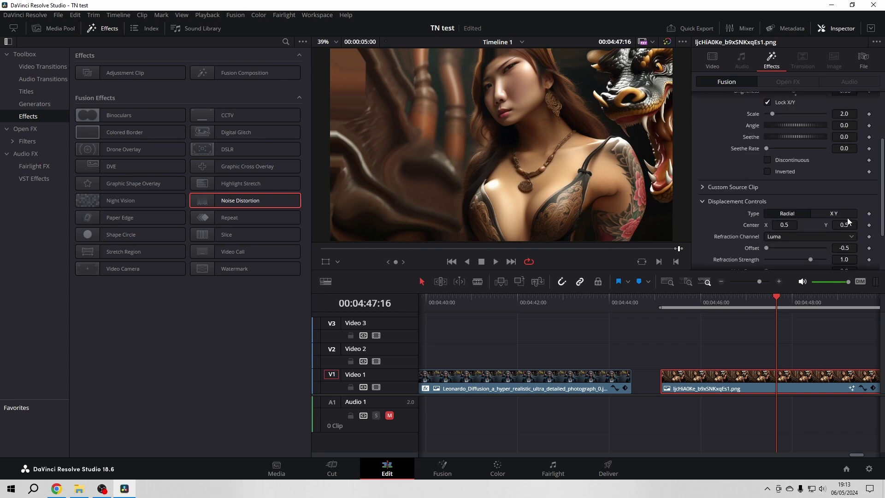
scroll(798, 203, down, 2)
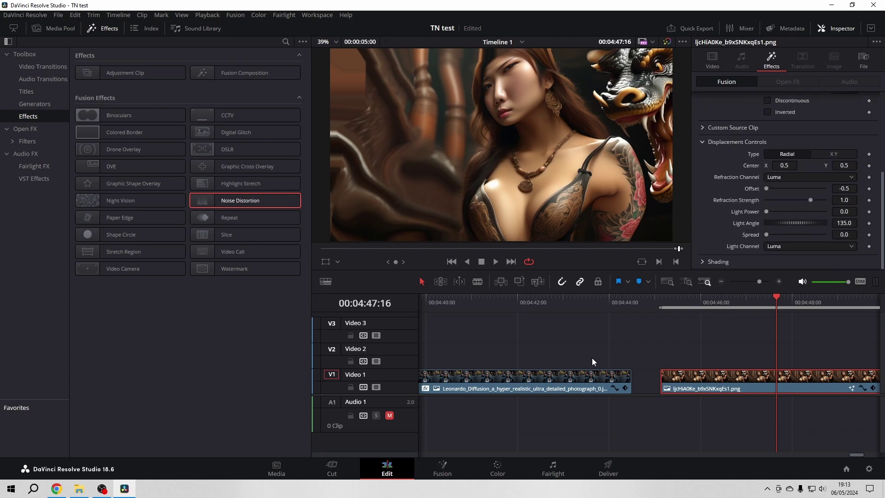
scroll(830, 161, up, 5)
Swap Noise Distortion for Repeat, set Angle to 153.9 and Border to -0.072.
click(855, 97)
drag(233, 220, 698, 382)
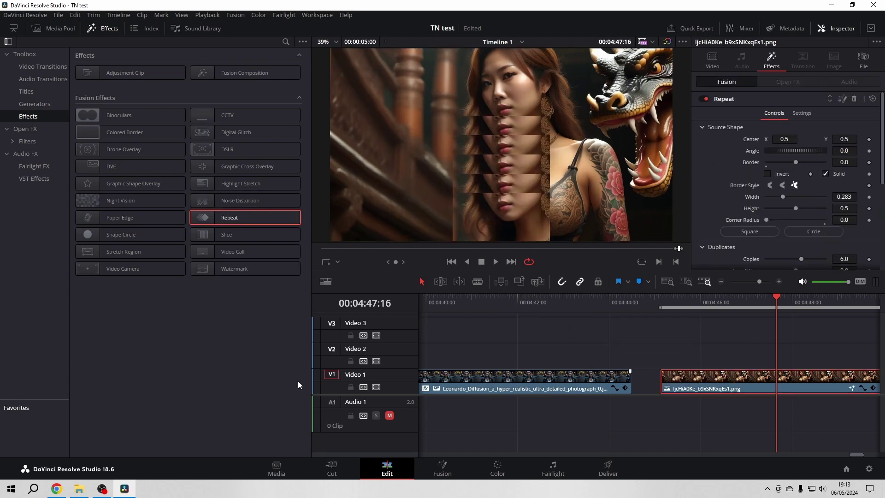
key(Up)
drag(773, 149, 843, 140)
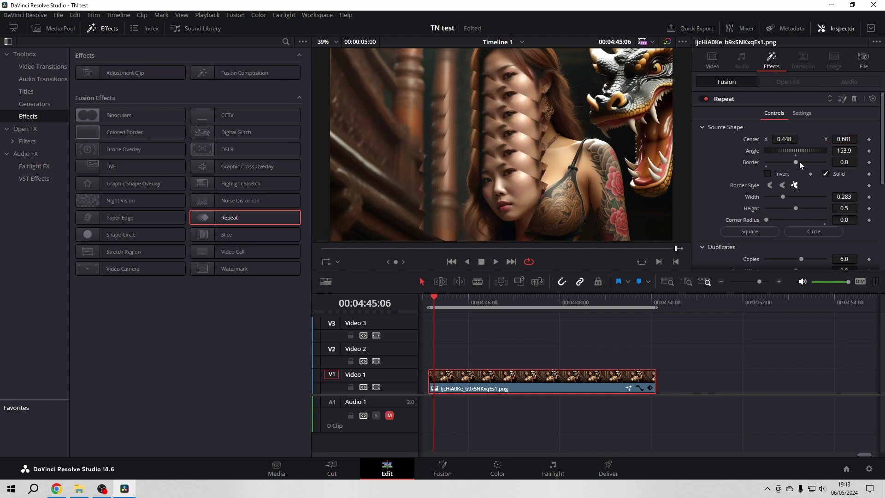
mouse_move(799, 162)
mouse_down()
mouse_move(817, 160)
mouse_move(777, 162)
mouse_move(788, 162)
mouse_up()
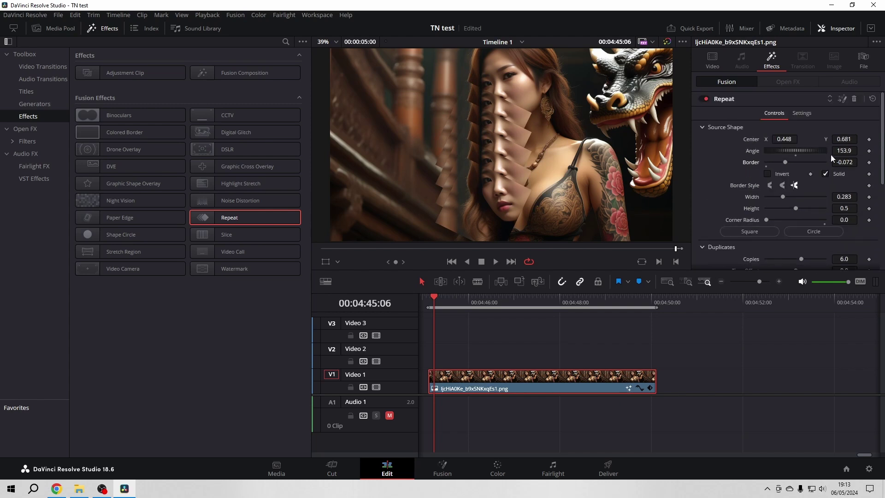
Swap Repeat for Slice, set Slice Size to 0.73, then remove Slice again.
click(855, 98)
drag(226, 234, 512, 383)
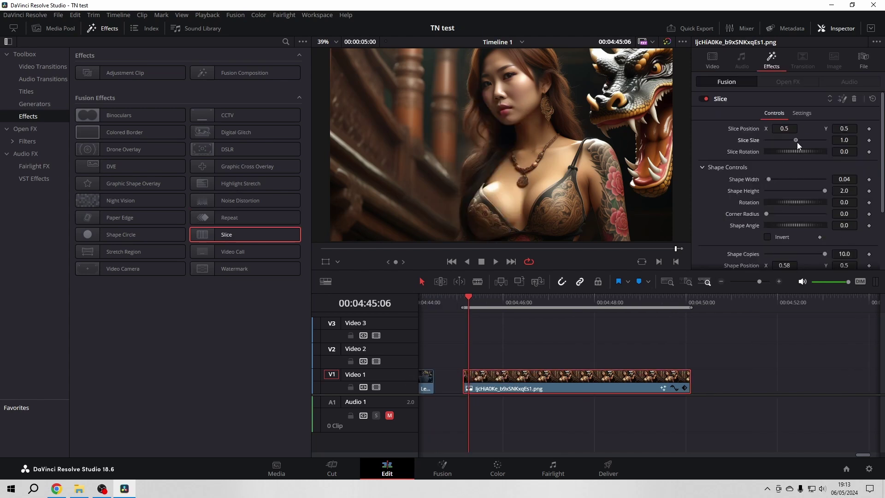
drag(797, 141, 783, 152)
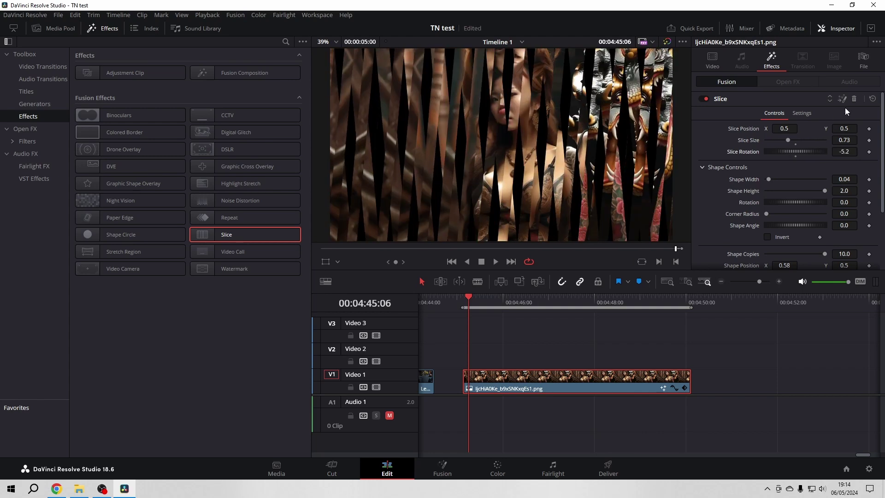
click(853, 100)
Apply Video Call to the image clip, browse its controls, then remove it.
drag(249, 252, 547, 389)
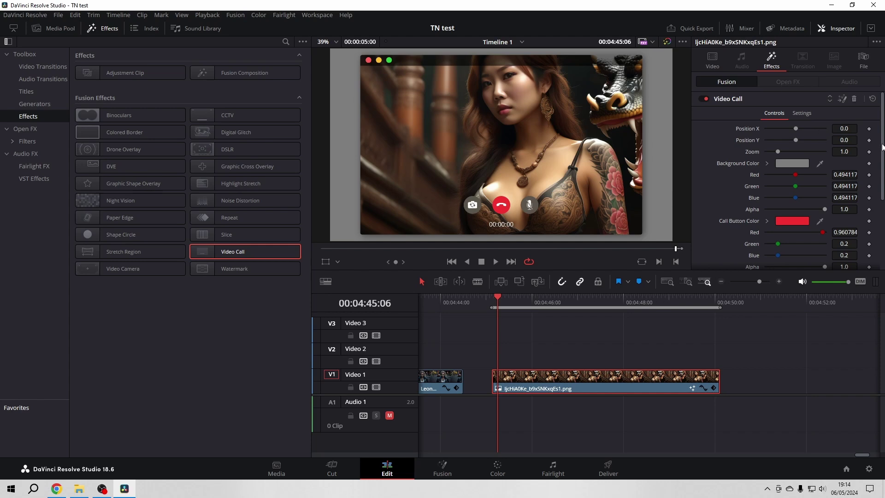
mouse_move(882, 147)
mouse_down()
mouse_move(882, 166)
mouse_move(882, 137)
mouse_up()
scroll(725, 207, down, 4)
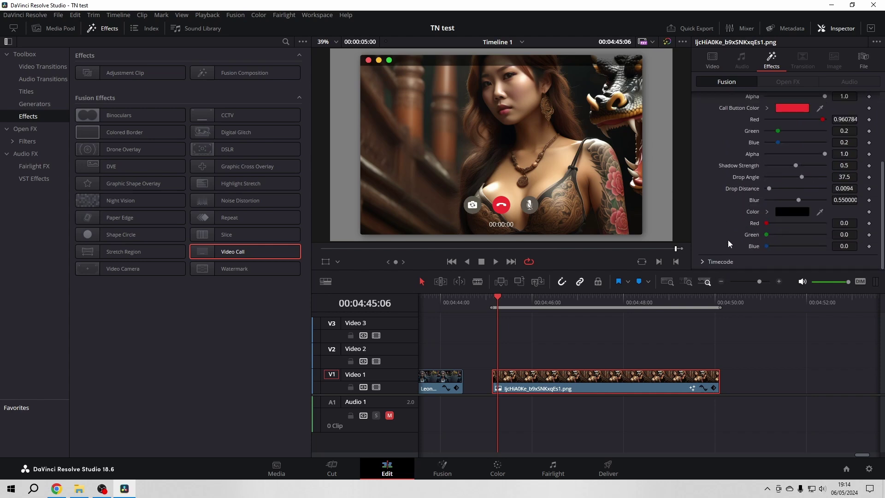
scroll(703, 221, up, 4)
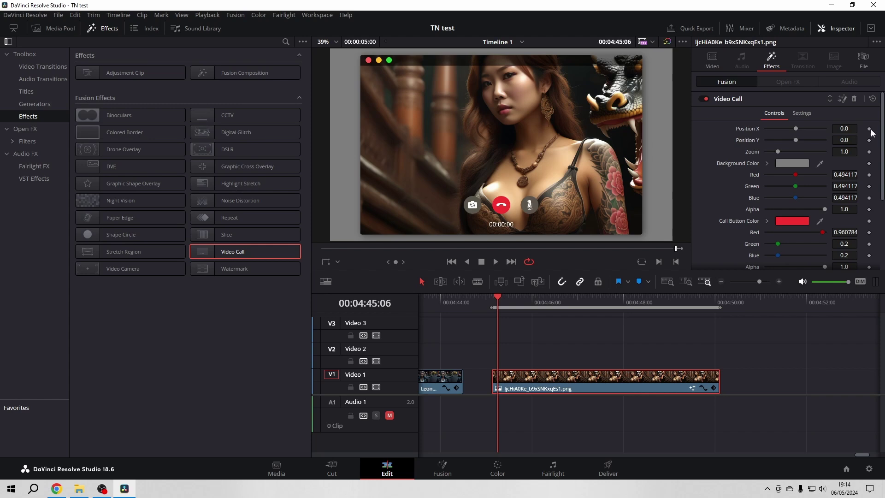
click(853, 99)
Apply Watermark and set logo.png from the Media Pool as its logo with Use Logo ticked.
drag(259, 269, 579, 384)
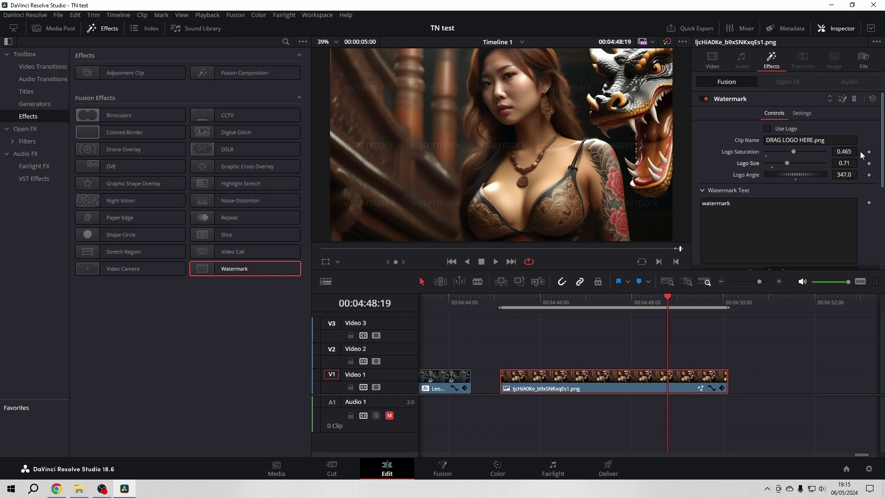
scroll(883, 174, down, 1)
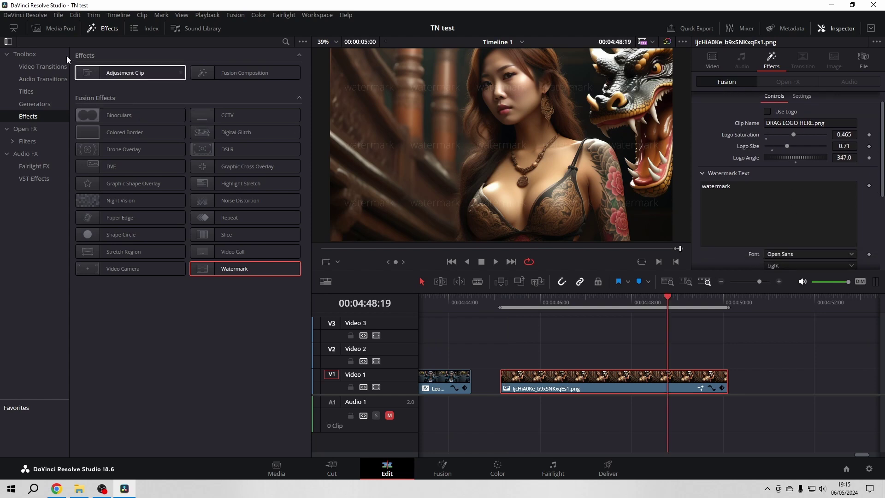
click(54, 28)
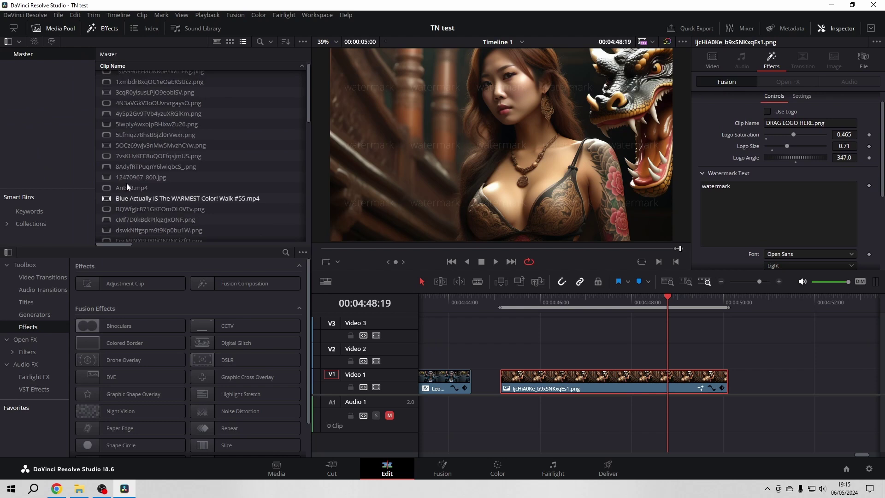
scroll(191, 216, down, 3)
drag(122, 157, 778, 121)
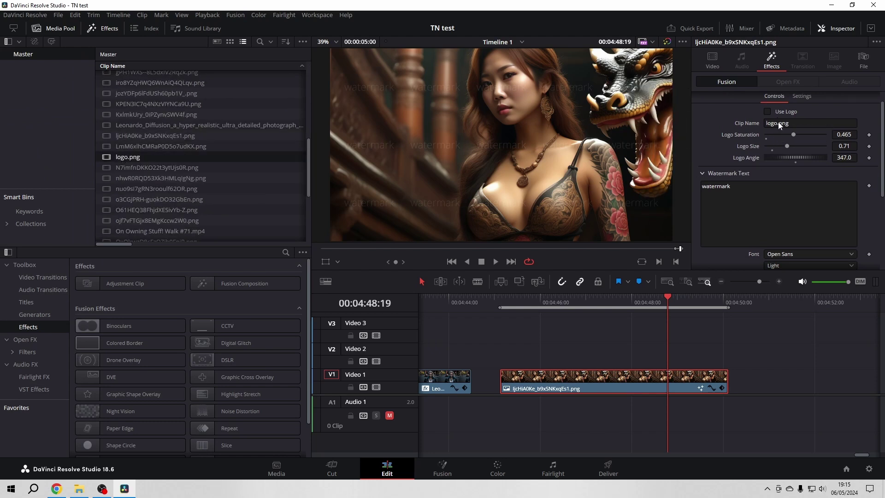
click(766, 111)
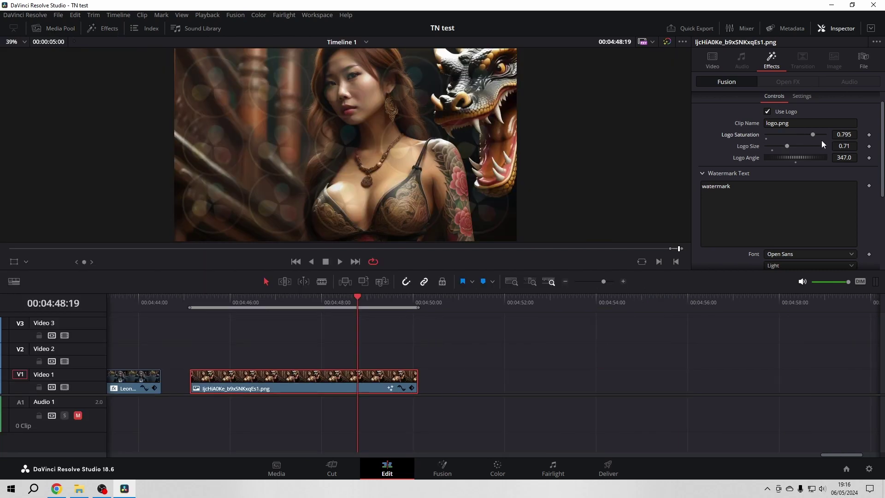
Lower the watermark Logo Saturation to 0.606 and enlarge the logo slightly.
drag(814, 135, 778, 158)
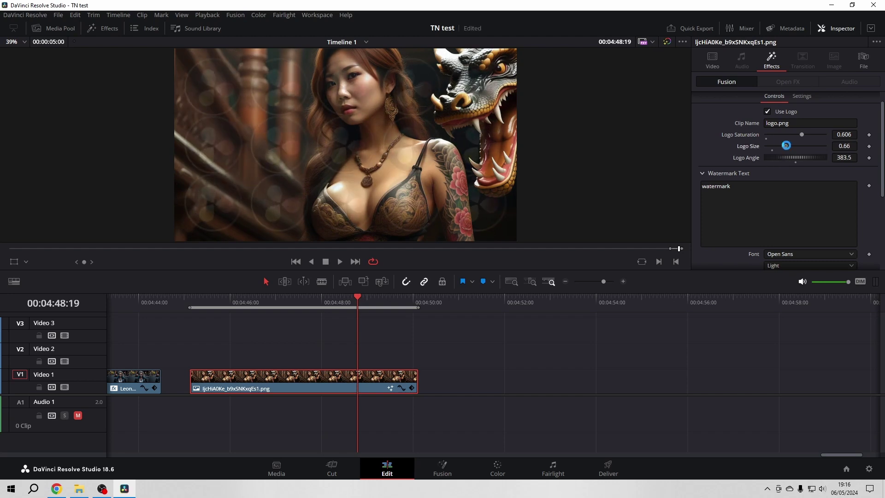
click(789, 146)
scroll(790, 199, down, 2)
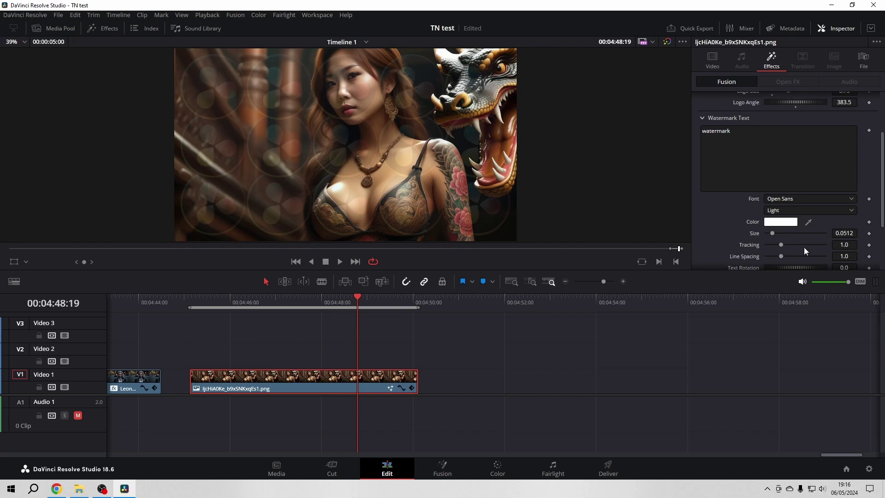
scroll(804, 247, down, 2)
Set the watermark font style to Light Italic.
click(825, 153)
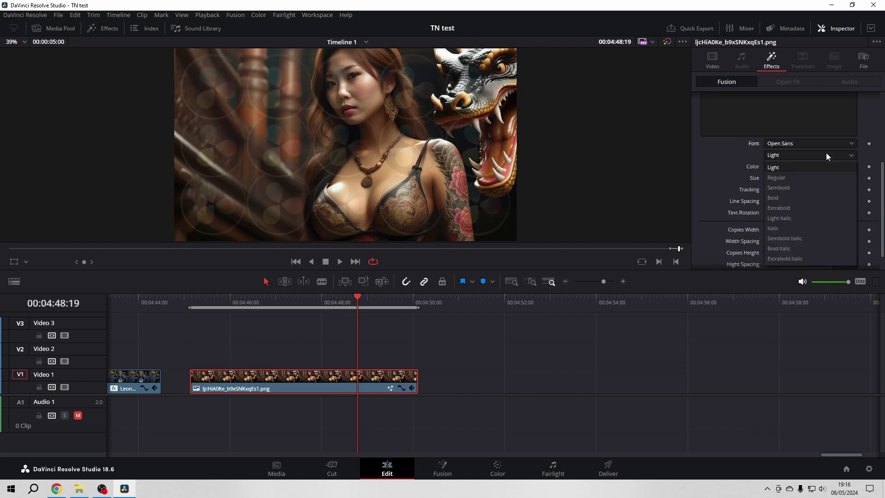
click(795, 169)
scroll(745, 188, up, 3)
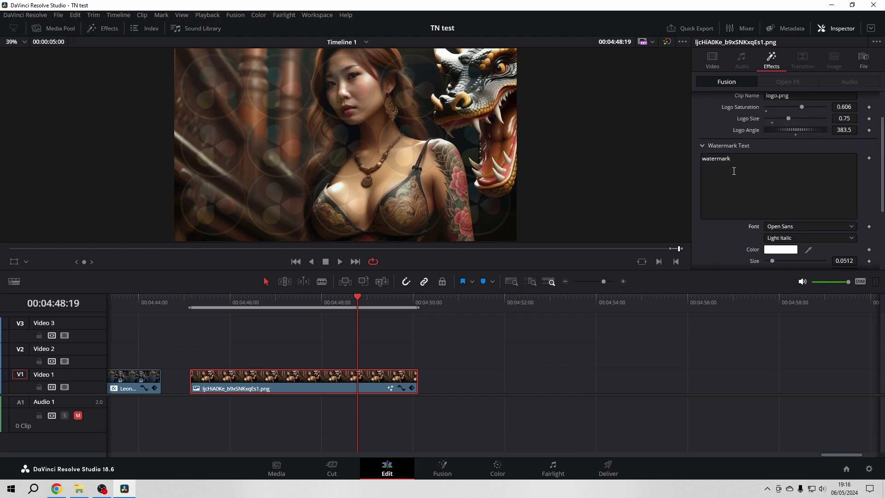
scroll(734, 171, down, 2)
scroll(755, 214, up, 3)
Untick Use Logo, raise text Size to 0.0748, then remove the Watermark effect.
click(766, 112)
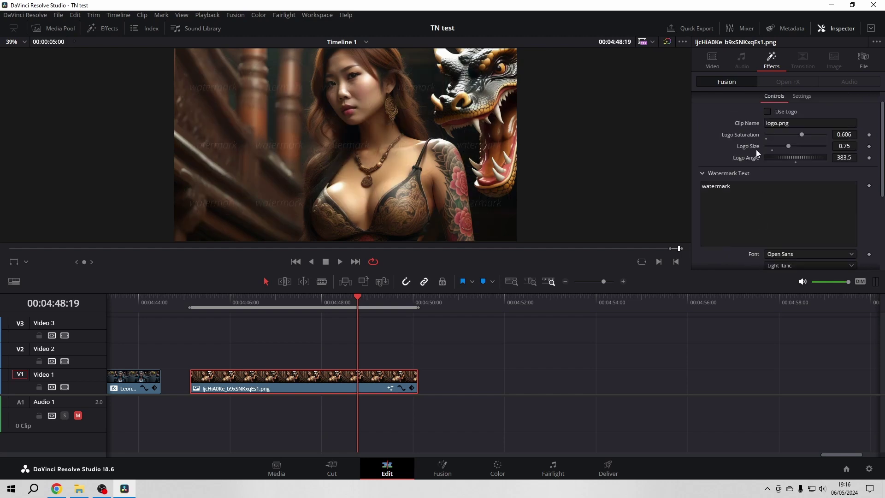
scroll(756, 249, down, 2)
scroll(790, 240, down, 1)
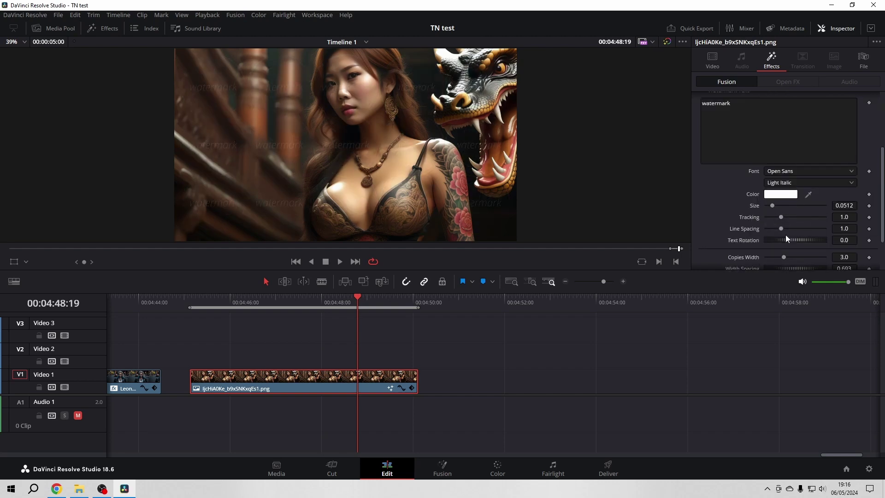
click(775, 206)
key(ctrl+z)
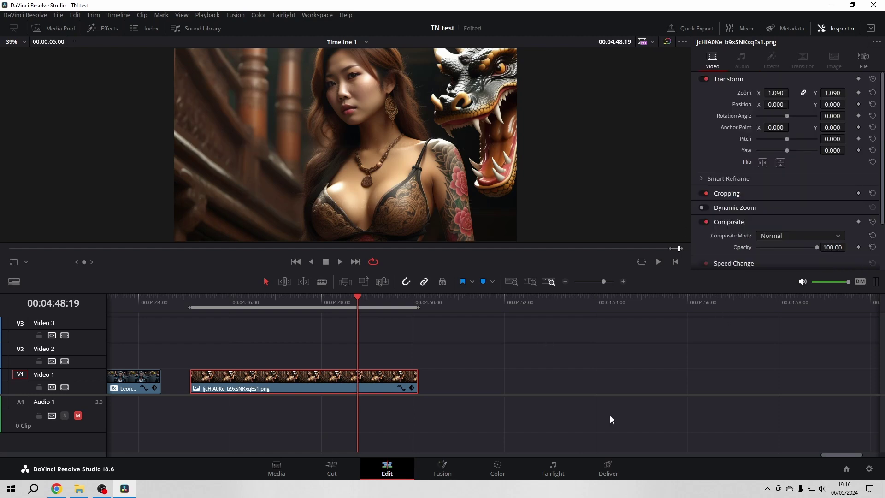